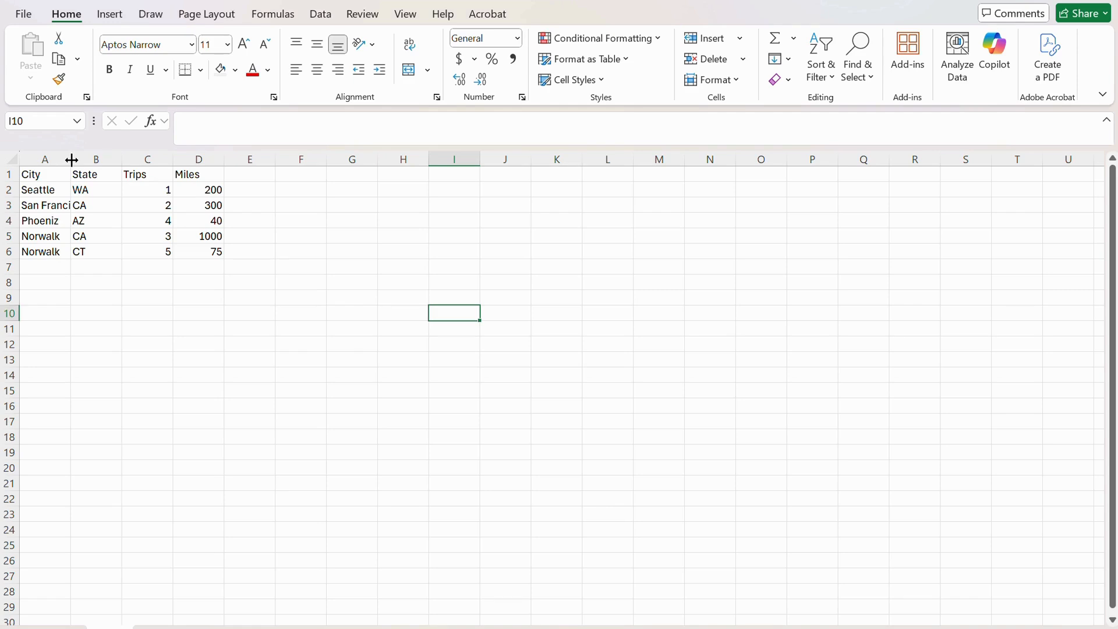
- Widen column A and auto-fit it to its longest city name
{"action": "left_click_drag", "start_coordinate": [71, 160], "coordinate": [188, 163]}
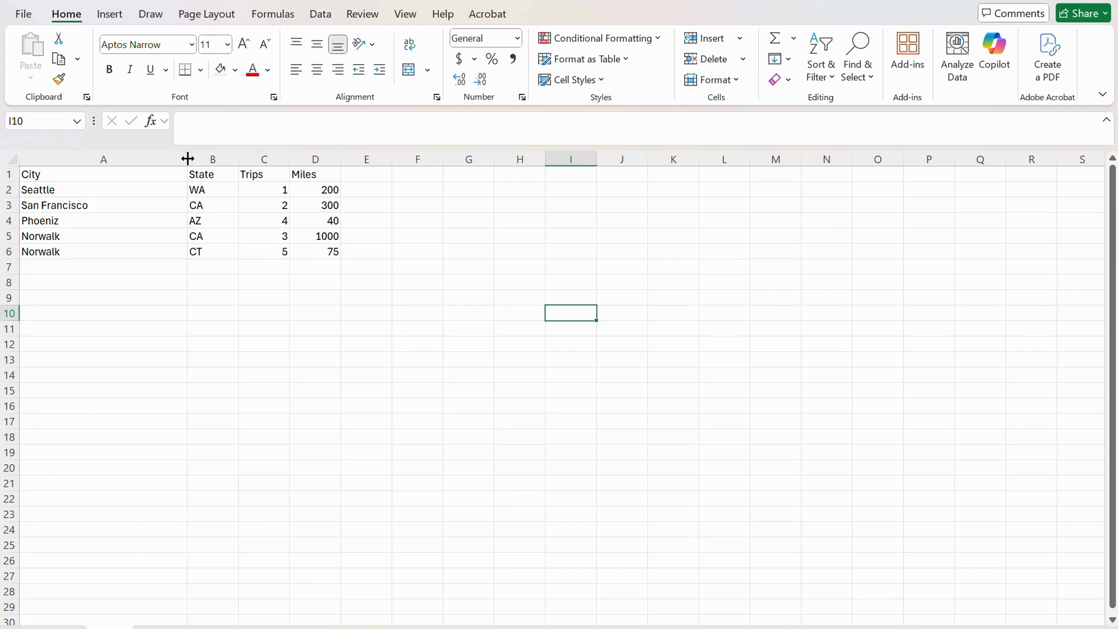
{"action": "double_click", "coordinate": [187, 158]}
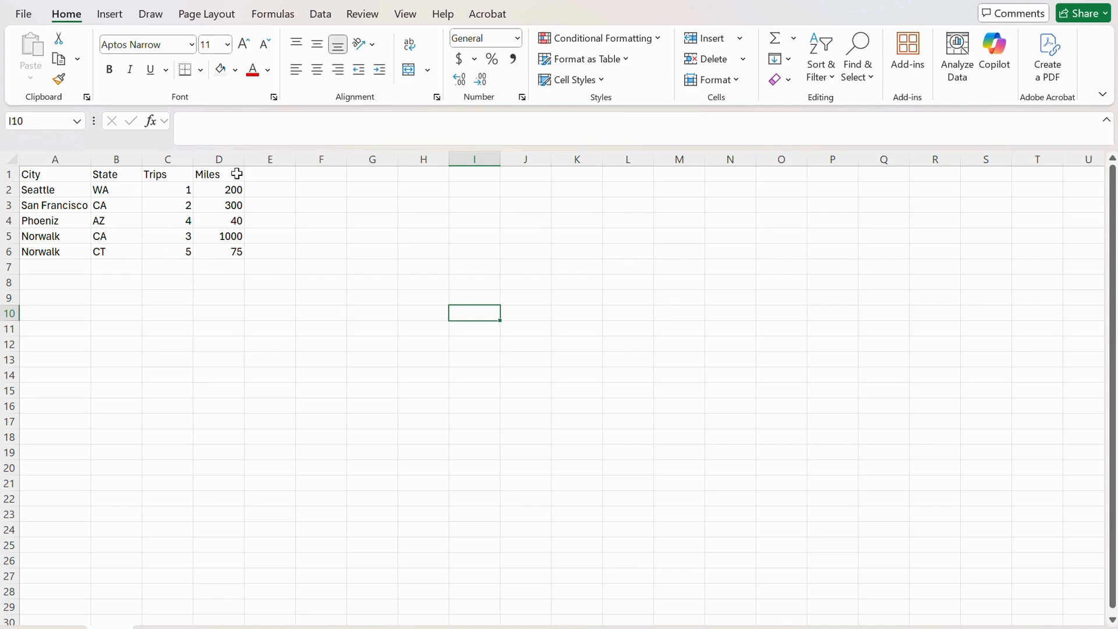
- Make the whole header row 1 bold, covering City, State, Trips and Miles
{"action": "left_click_drag", "start_coordinate": [236, 174], "coordinate": [52, 174]}
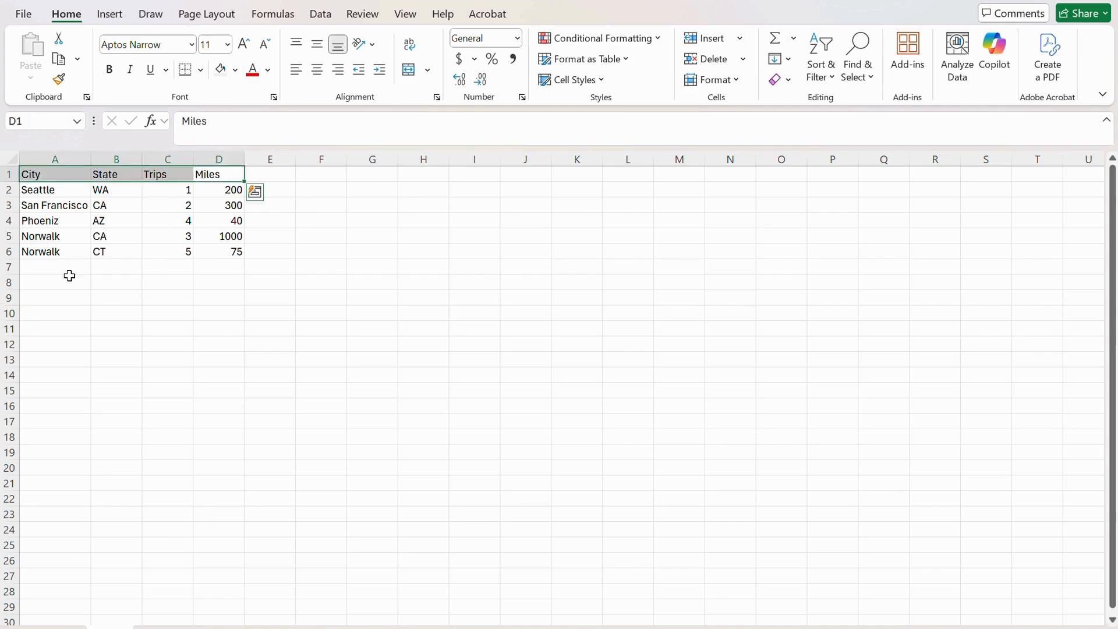
{"action": "left_click", "coordinate": [65, 296]}
{"action": "left_click", "coordinate": [58, 173]}
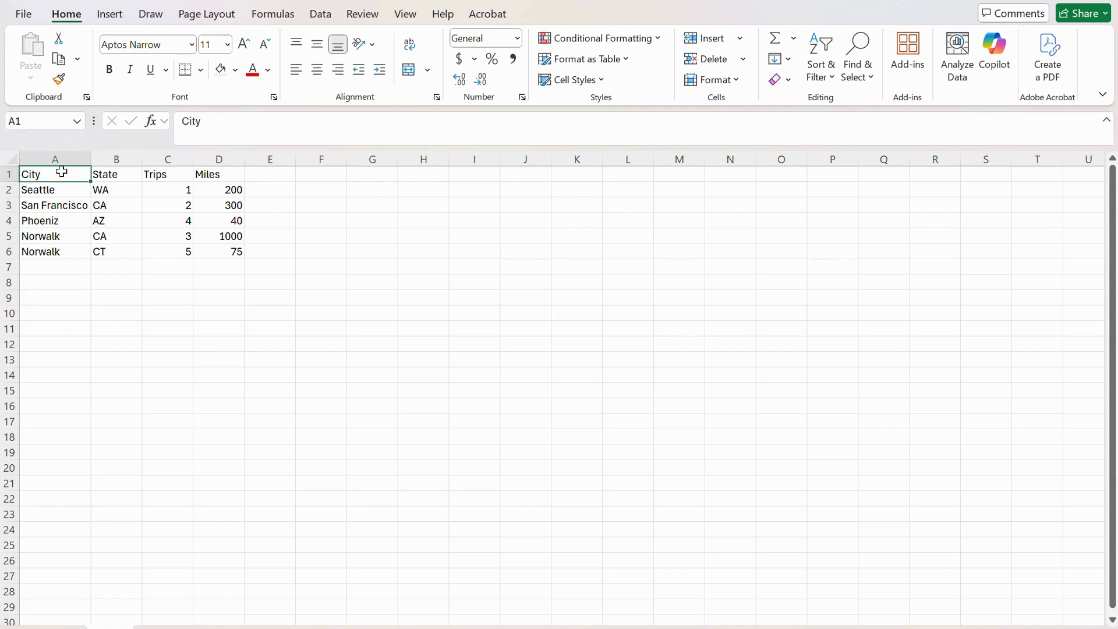
{"action": "left_click", "coordinate": [109, 69]}
{"action": "left_click", "coordinate": [127, 174]}
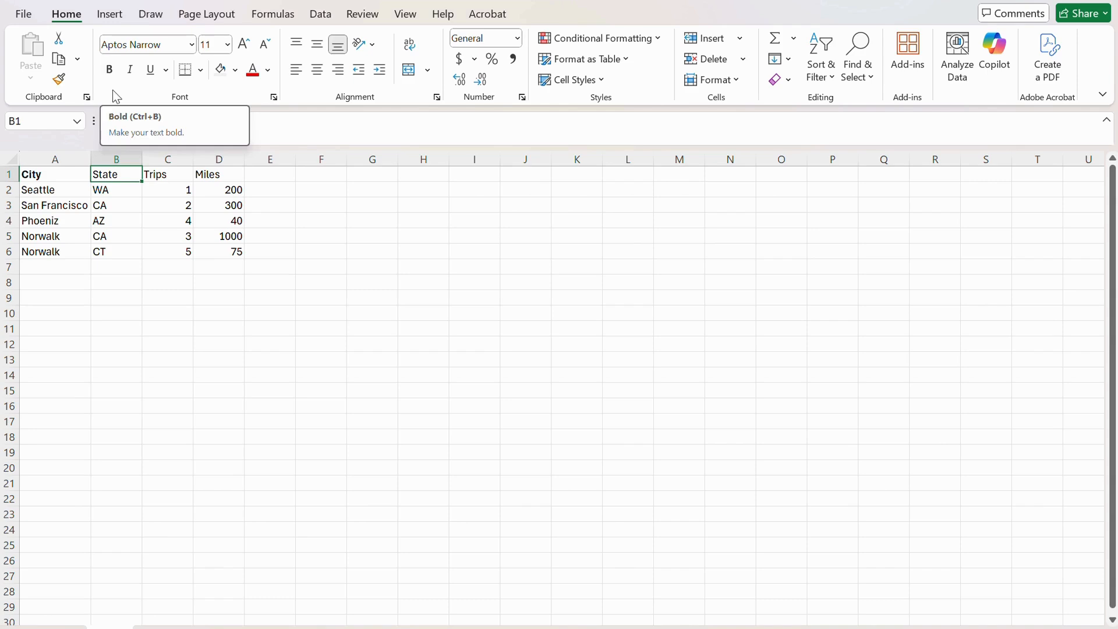
{"action": "left_click", "coordinate": [4, 174]}
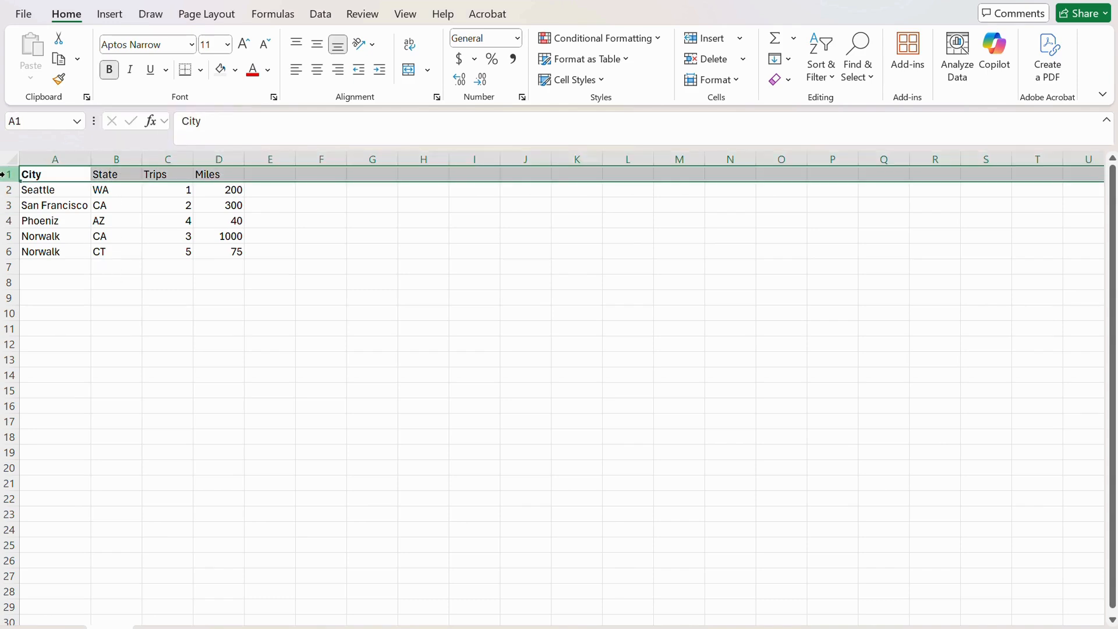
{"action": "left_click", "coordinate": [108, 71]}
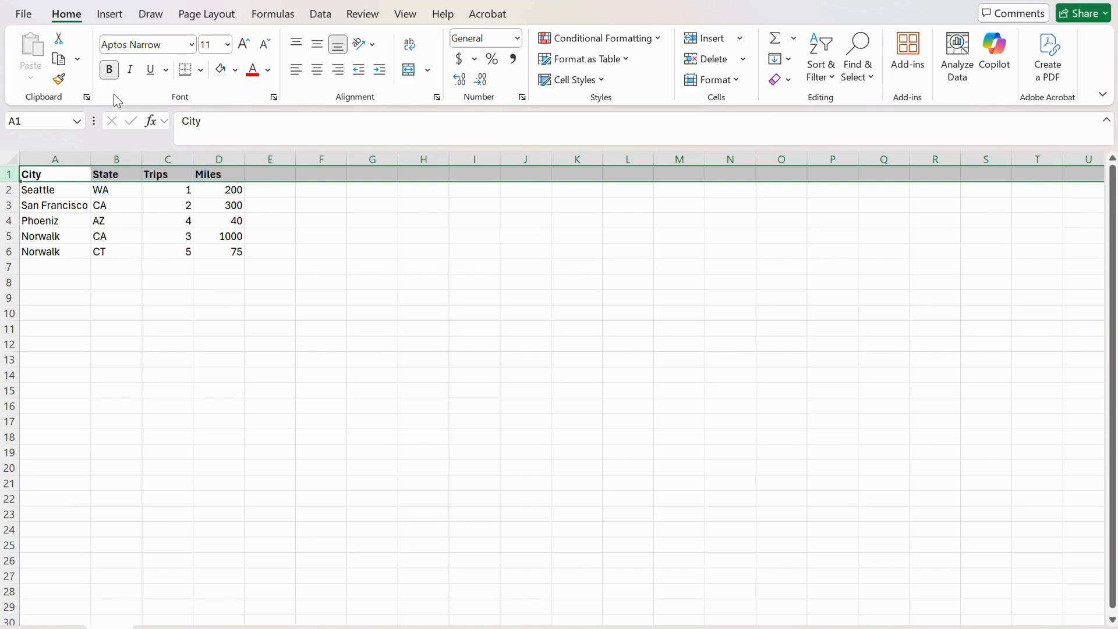
{"action": "left_click", "coordinate": [216, 339]}
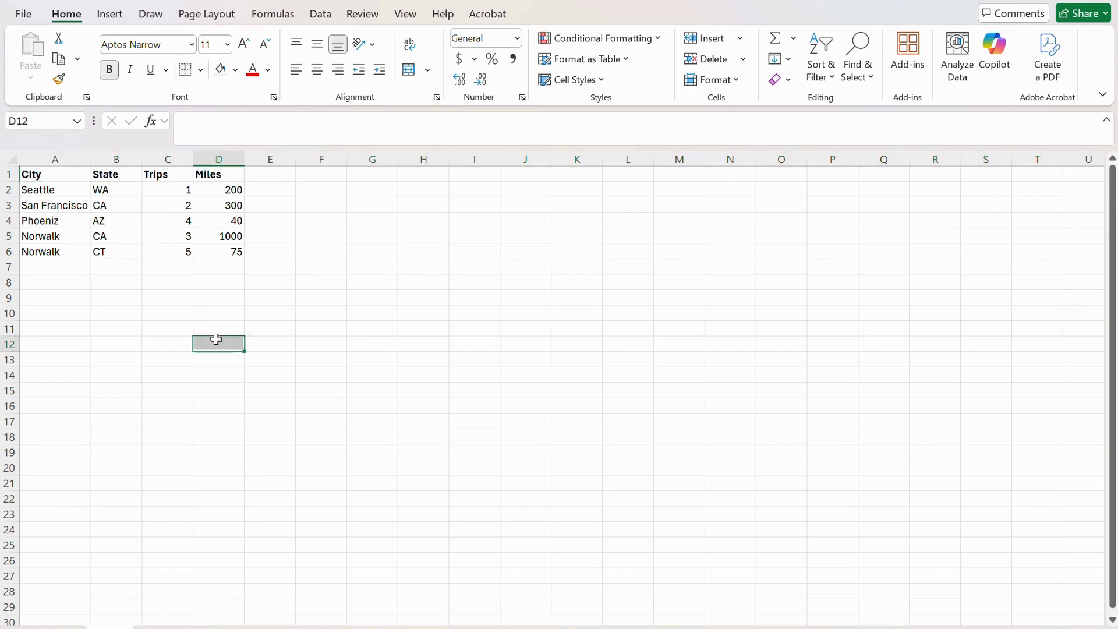
- Enter the label "Total" in cell A7 below the city list
{"action": "left_click", "coordinate": [43, 268]}
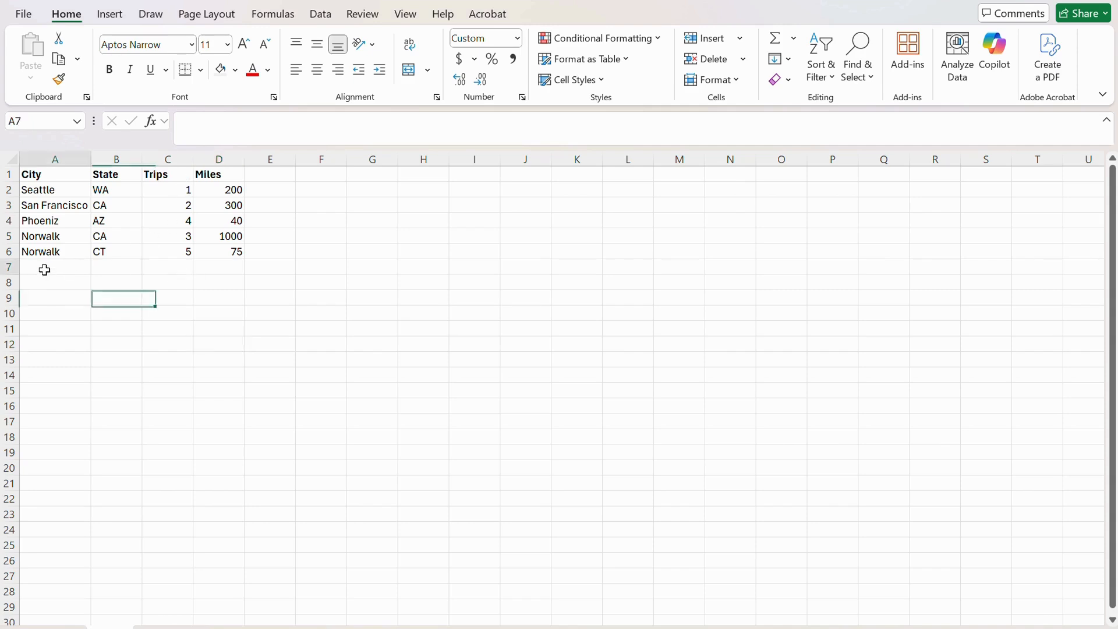
{"action": "type", "text": "Total"}
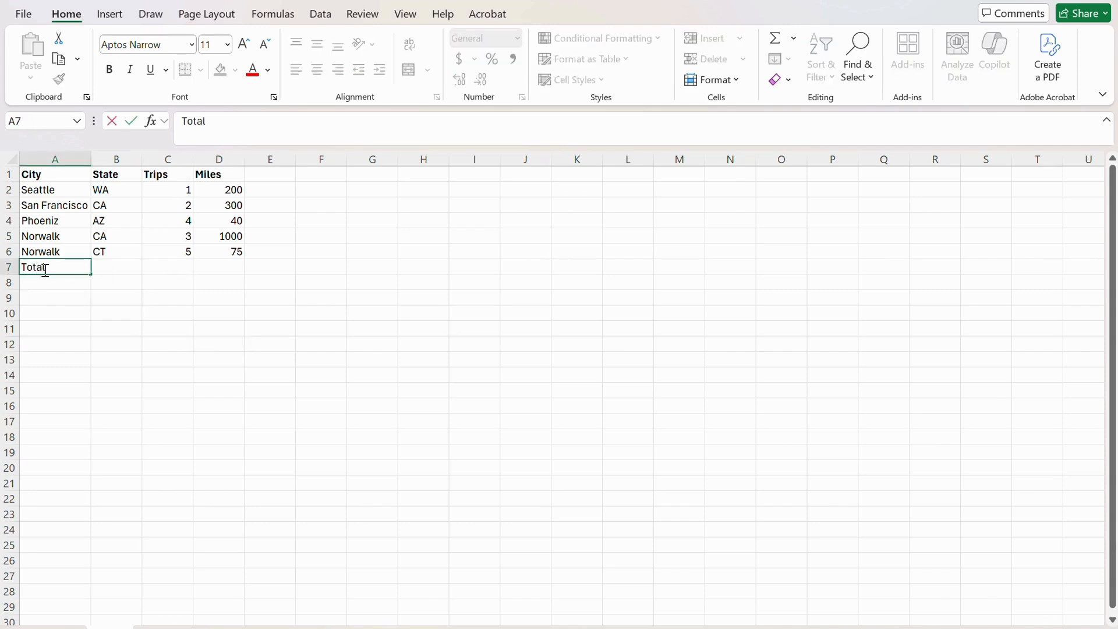
{"action": "key", "text": "Return"}
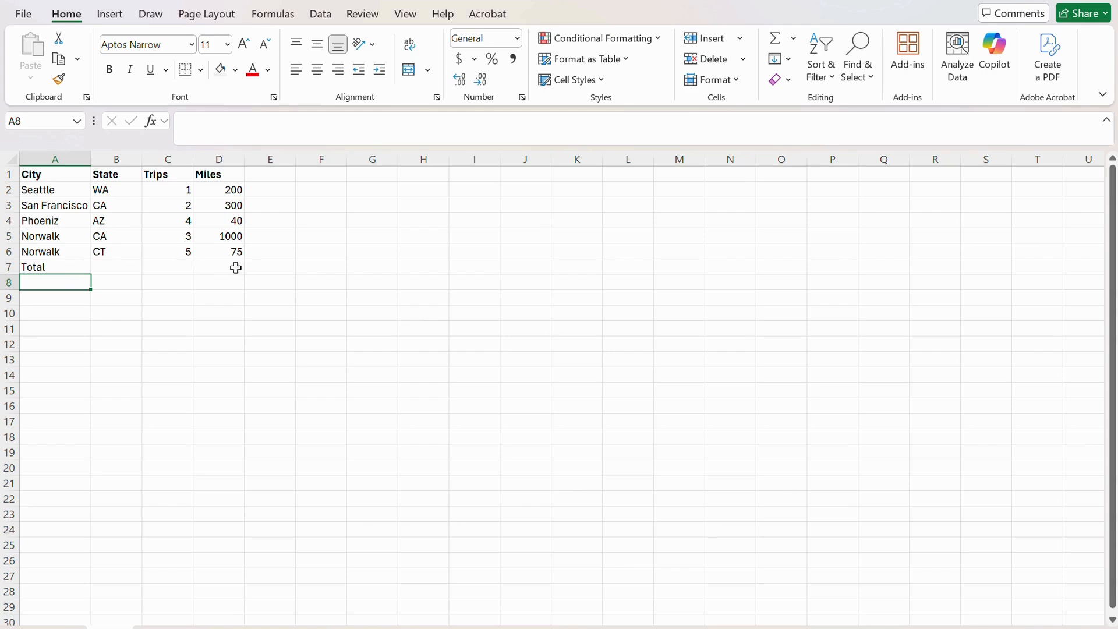
- Fill the Total row A7:D7 with light gray and make it bold
{"action": "left_click_drag", "start_coordinate": [234, 267], "coordinate": [26, 268]}
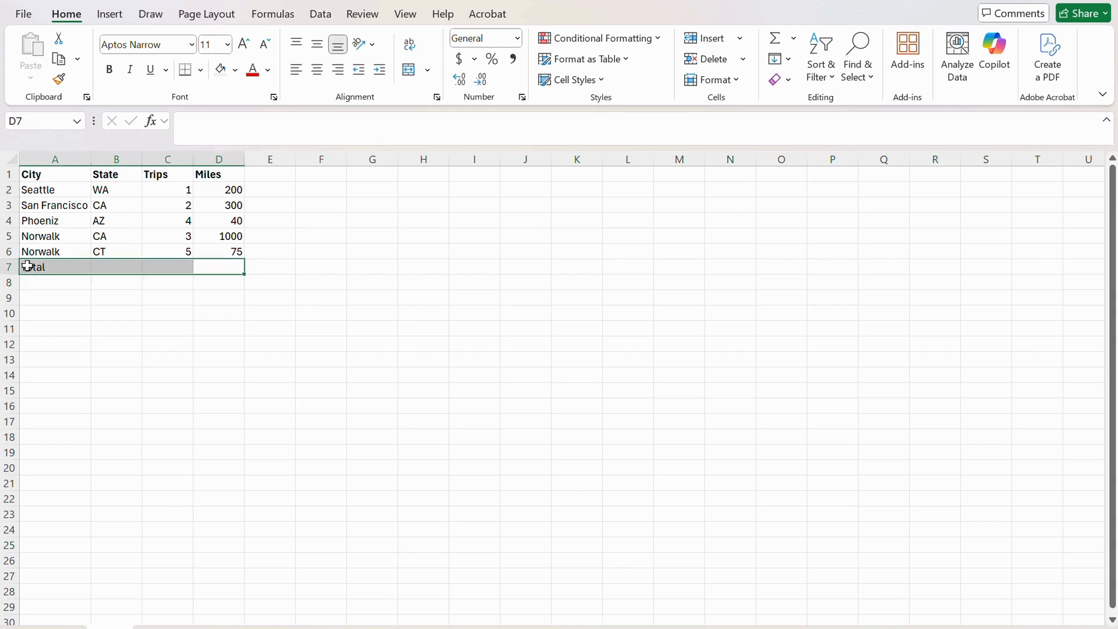
{"action": "left_click", "coordinate": [235, 71]}
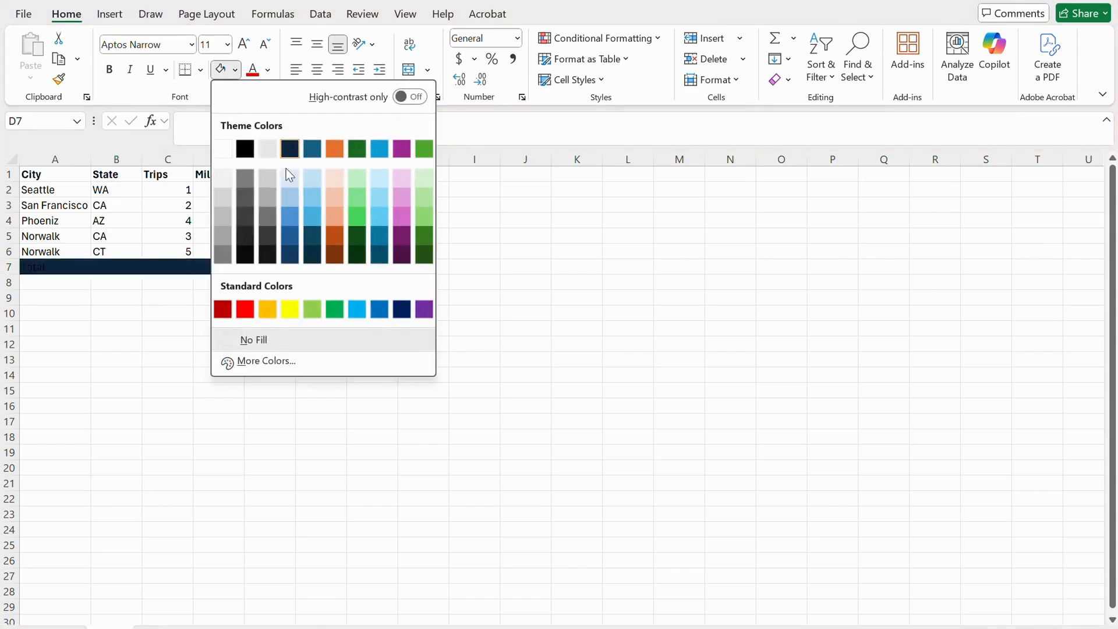
{"action": "left_click", "coordinate": [225, 196]}
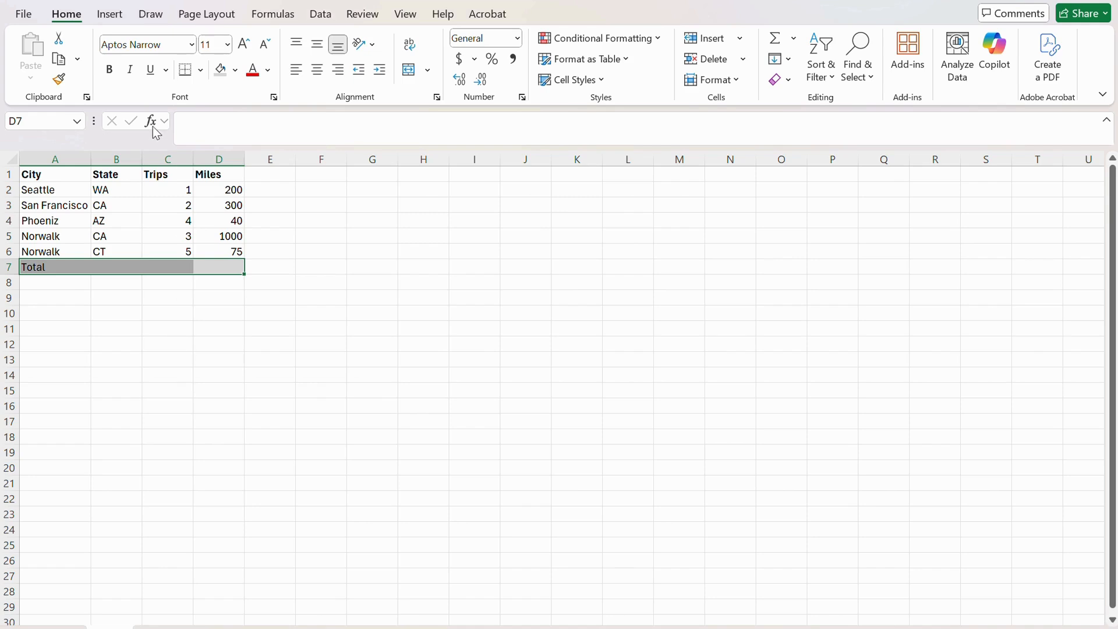
{"action": "left_click", "coordinate": [109, 69]}
{"action": "left_click", "coordinate": [233, 373]}
- Apply the same light gray fill to the header cells A1:D1
{"action": "left_click_drag", "start_coordinate": [67, 174], "coordinate": [220, 175]}
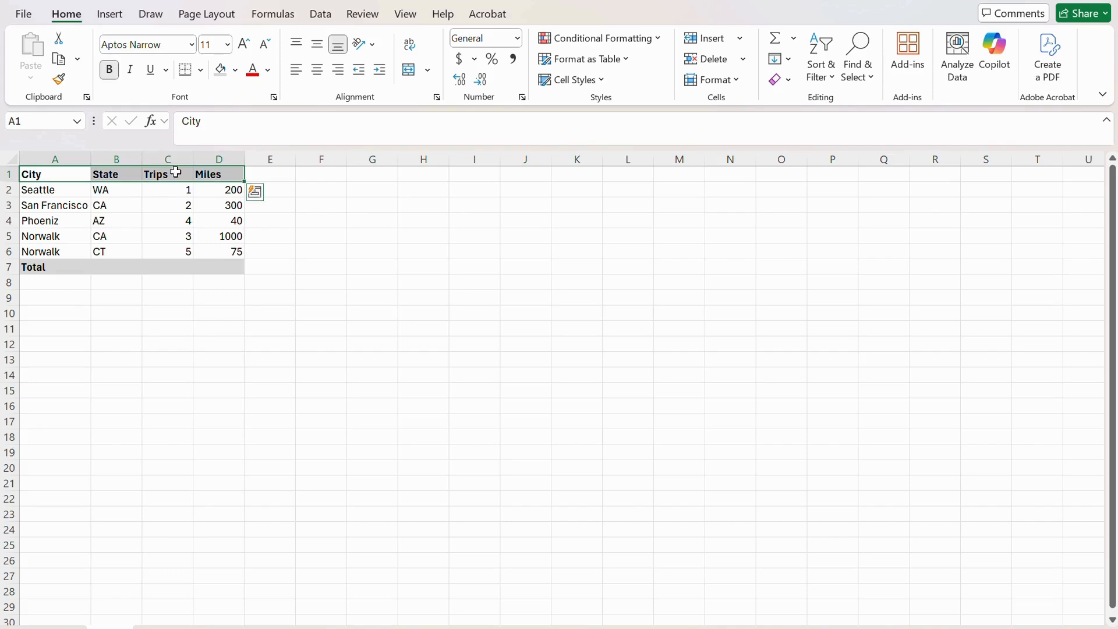
{"action": "left_click", "coordinate": [221, 70]}
{"action": "left_click", "coordinate": [311, 407]}
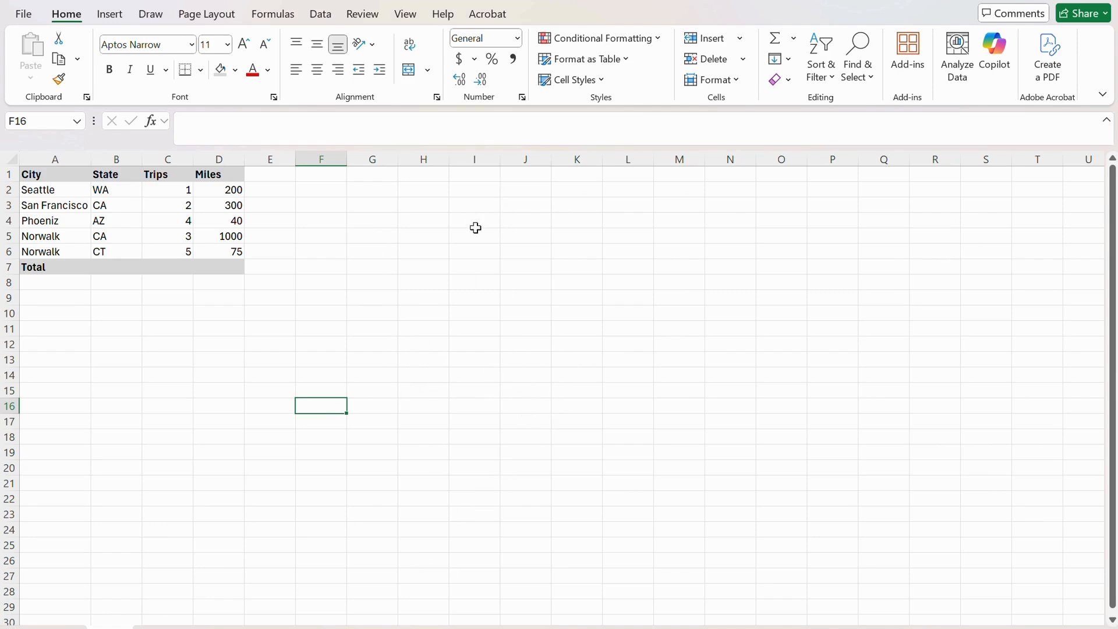
- Hide the worksheet's gridlines
{"action": "left_click", "coordinate": [407, 22]}
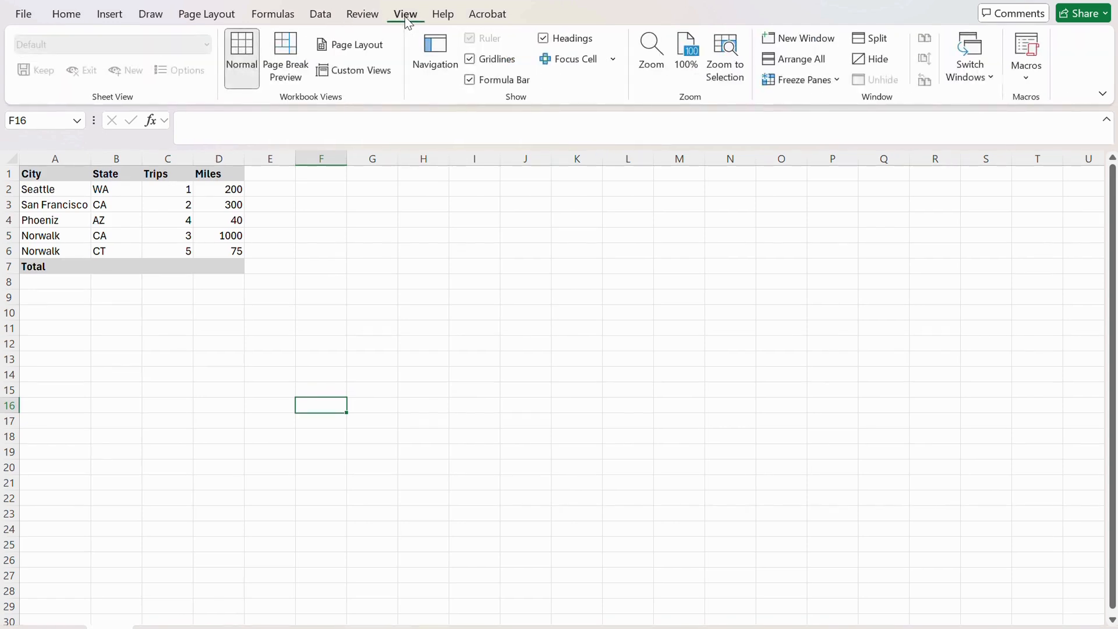
{"action": "left_click", "coordinate": [470, 60]}
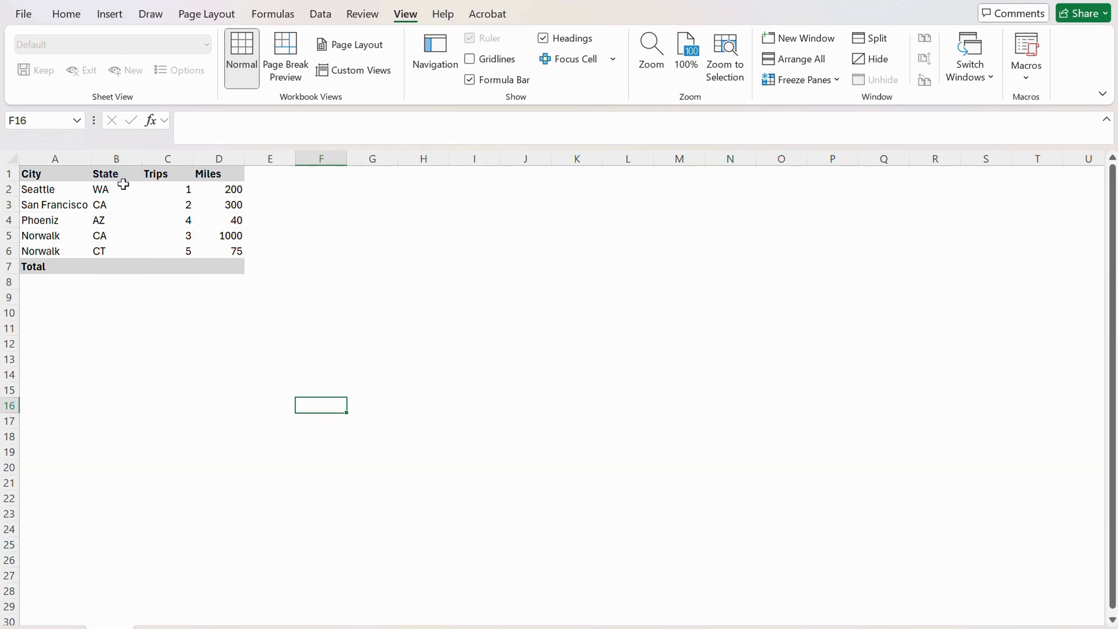
{"action": "left_click", "coordinate": [220, 341]}
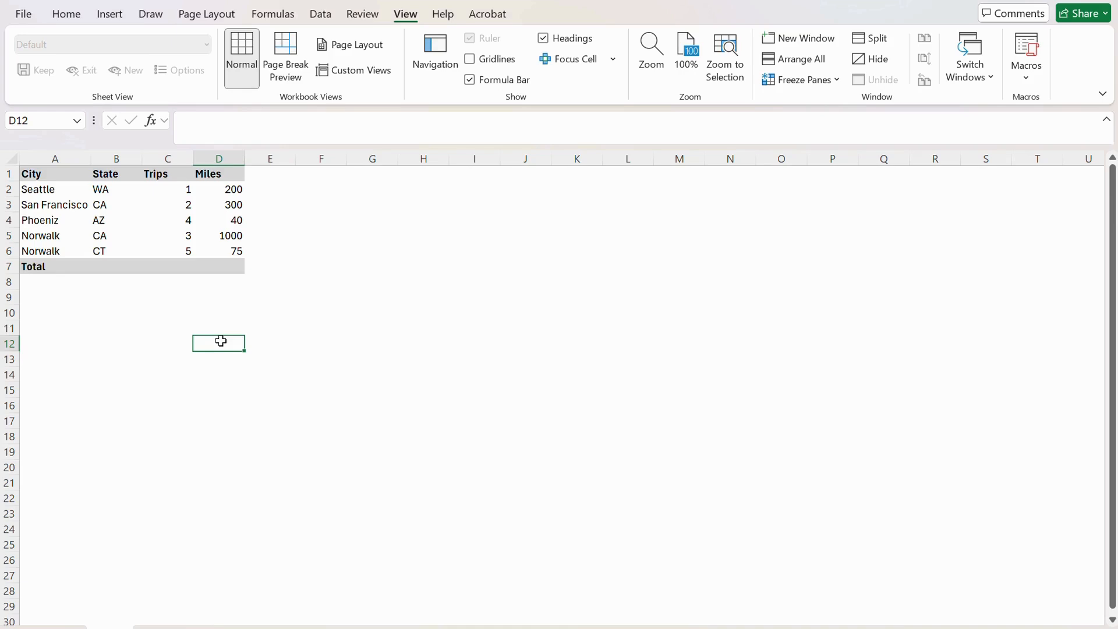
{"action": "left_click", "coordinate": [224, 235]}
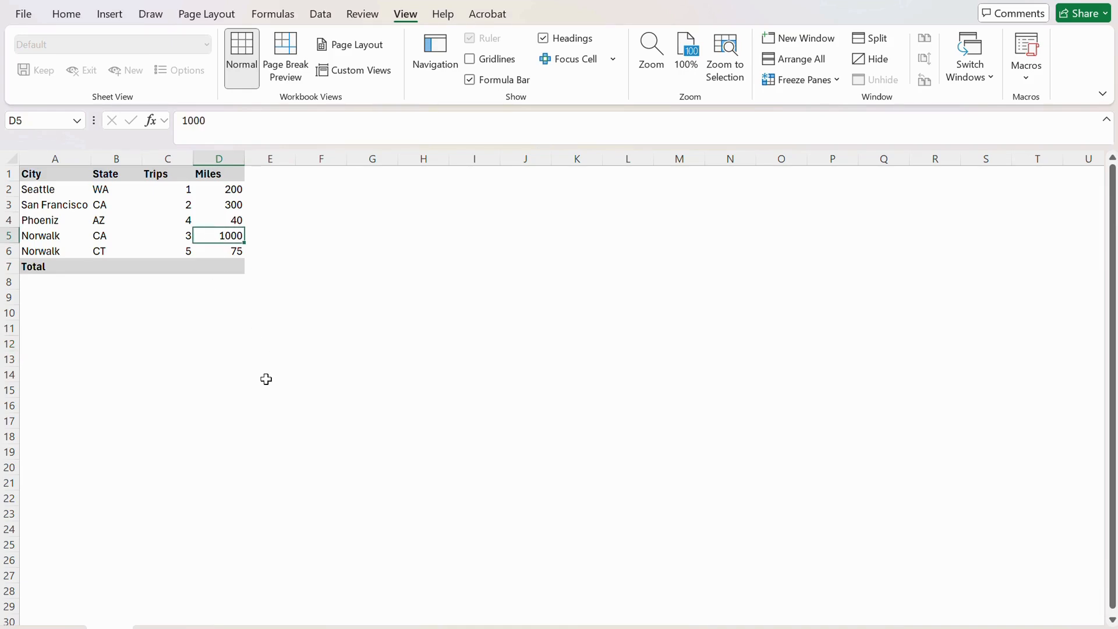
- Format the Miles values in D2:D6 with a thousands separator and no decimal places
{"action": "left_click", "coordinate": [70, 18]}
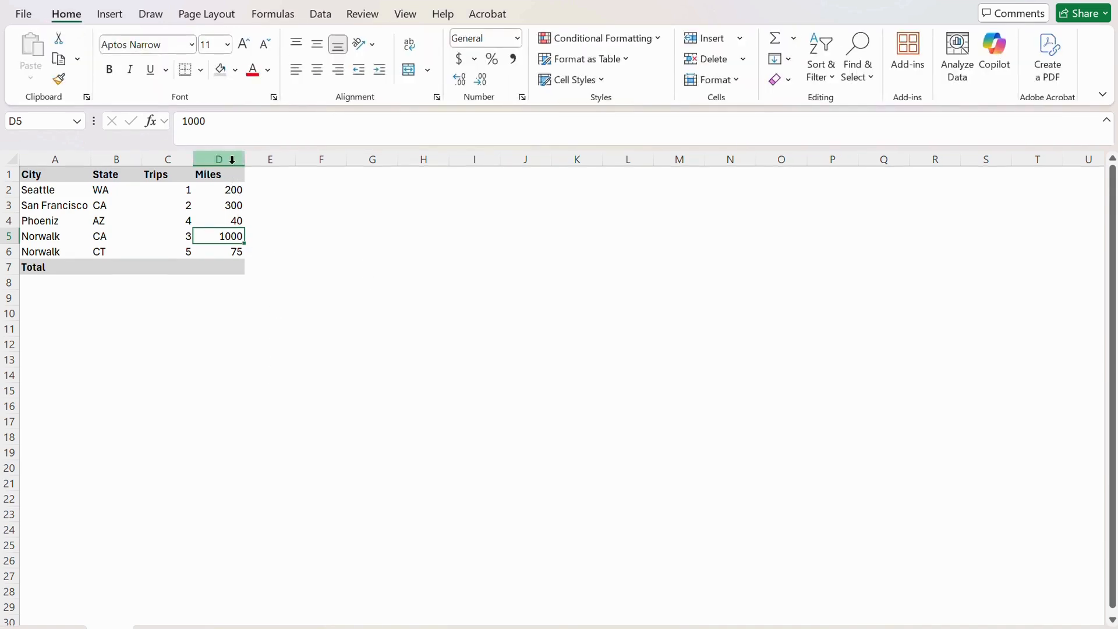
{"action": "left_click_drag", "start_coordinate": [236, 187], "coordinate": [236, 247]}
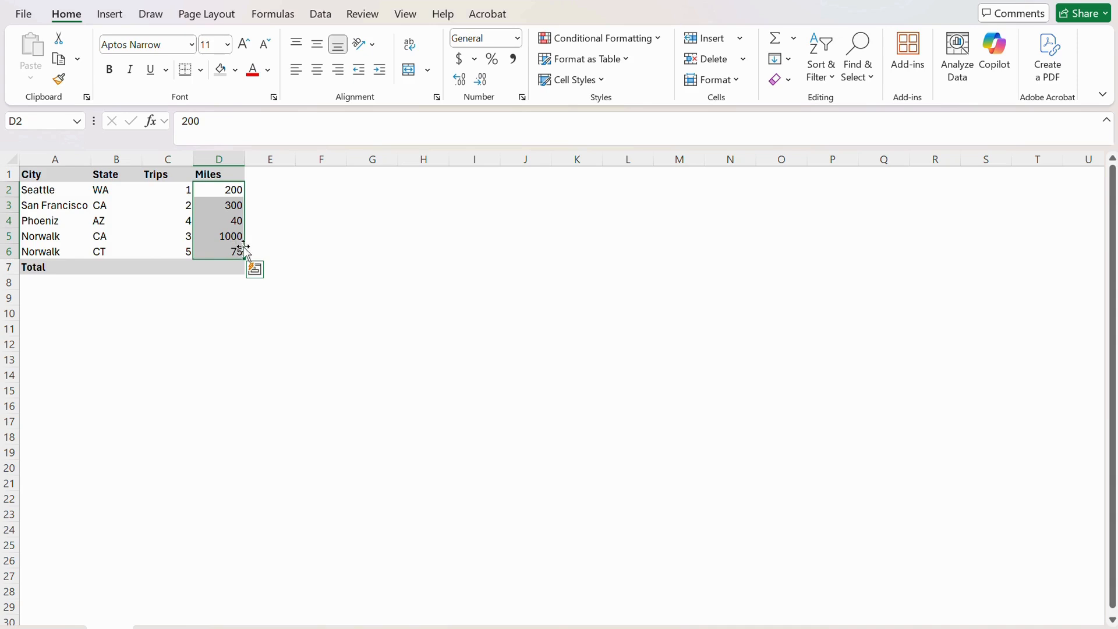
{"action": "left_click", "coordinate": [513, 58]}
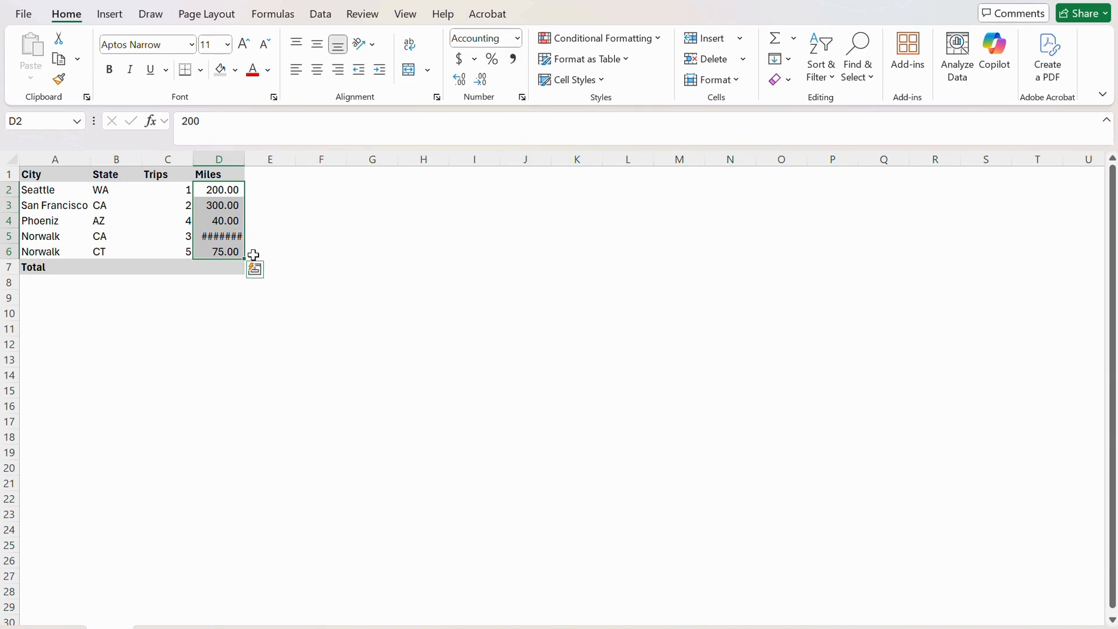
{"action": "left_click", "coordinate": [481, 79]}
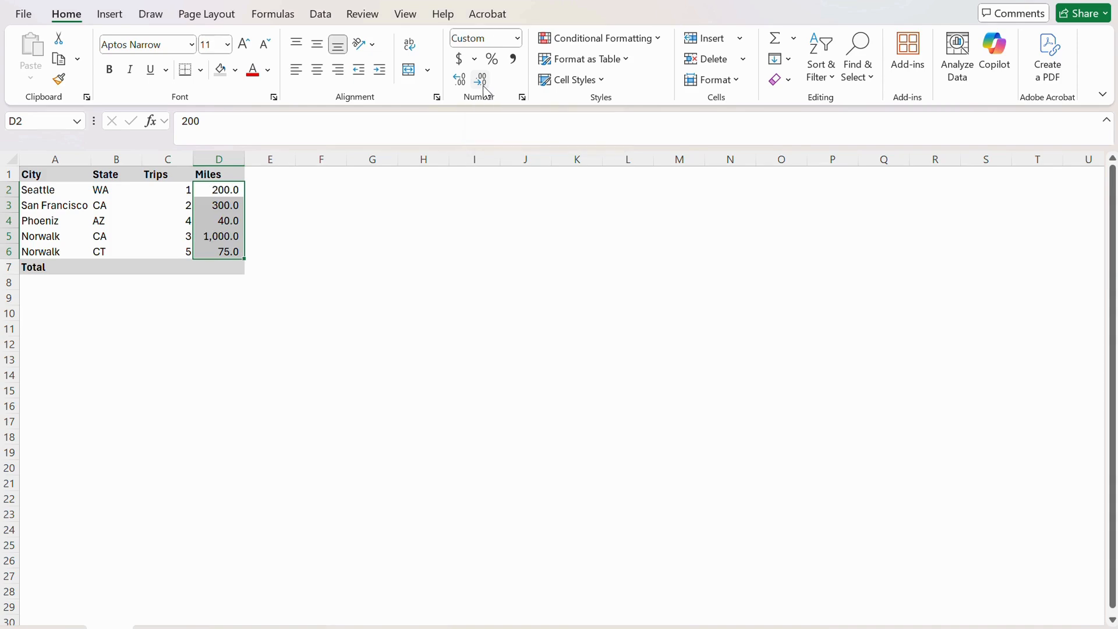
{"action": "left_click", "coordinate": [484, 86]}
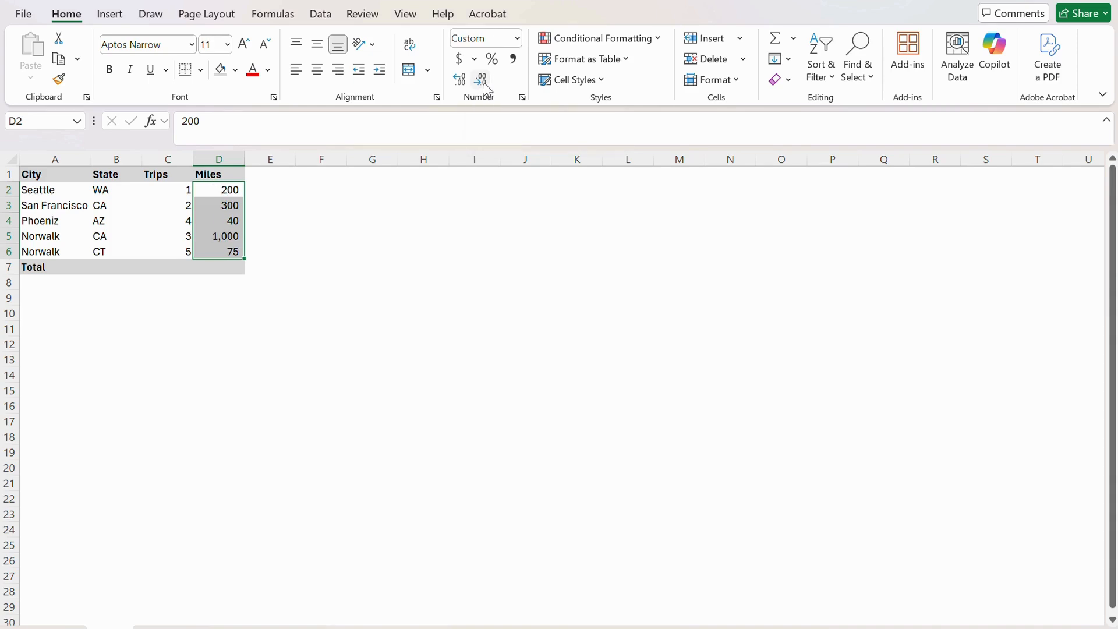
{"action": "left_click", "coordinate": [394, 237]}
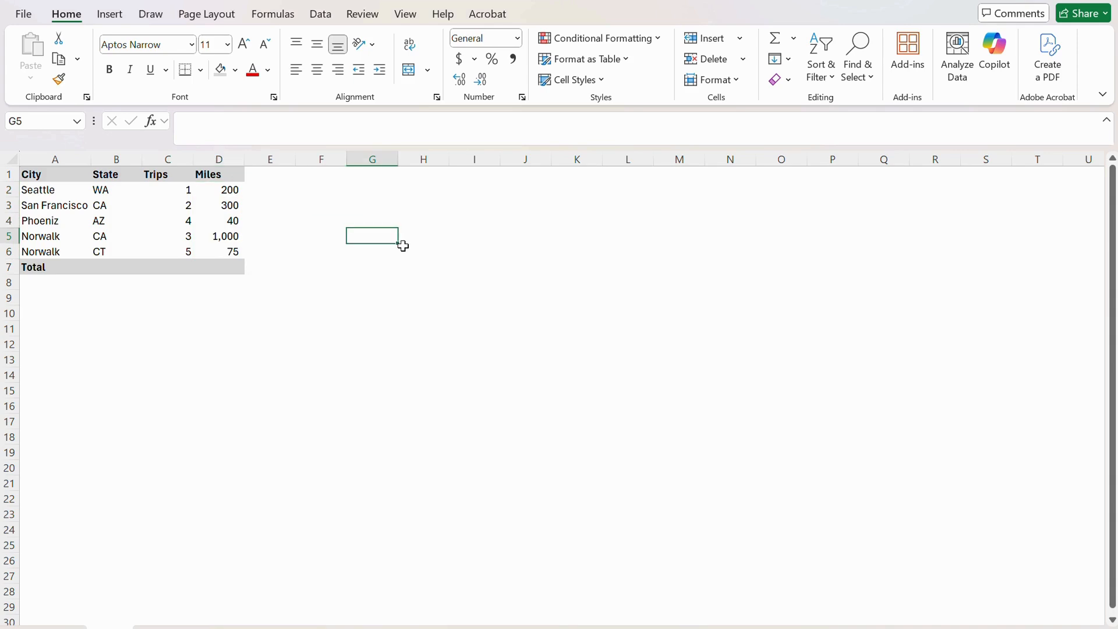
- Total the Trips column in cell C7 with the formula =sum(C2:C6)
{"action": "left_click", "coordinate": [167, 268]}
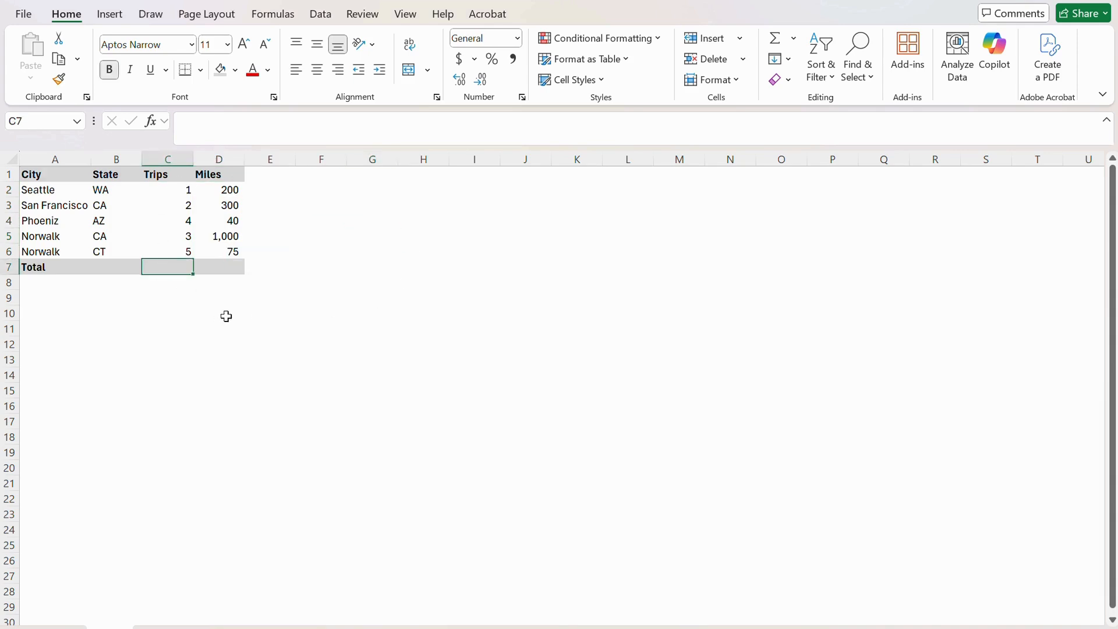
{"action": "type", "text": "="}
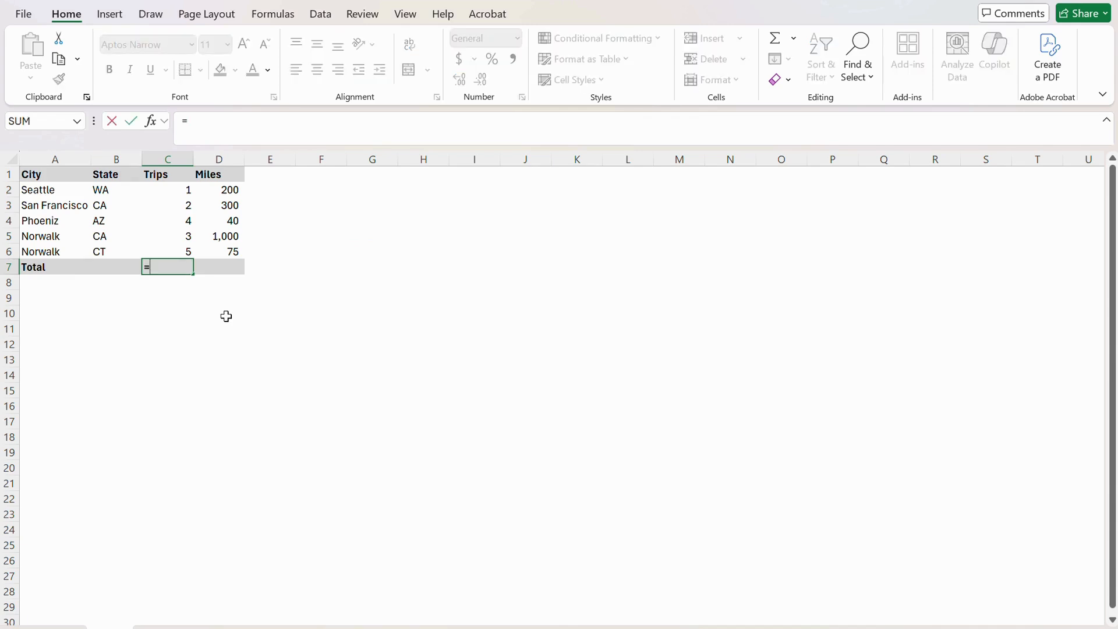
{"action": "type", "text": "sum("}
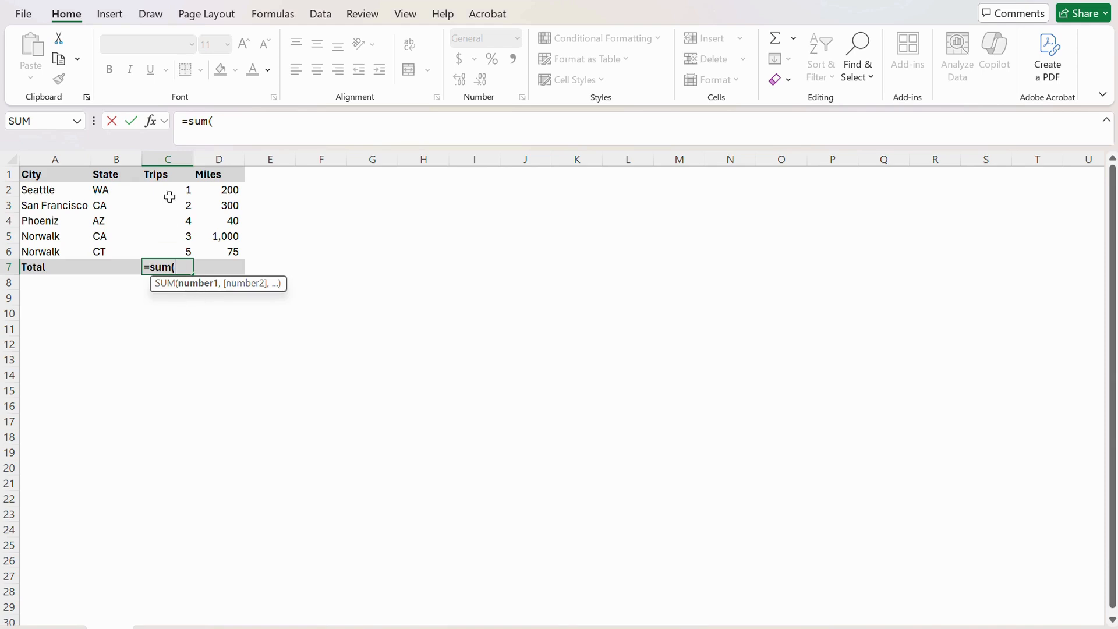
{"action": "left_click_drag", "start_coordinate": [174, 190], "coordinate": [181, 247]}
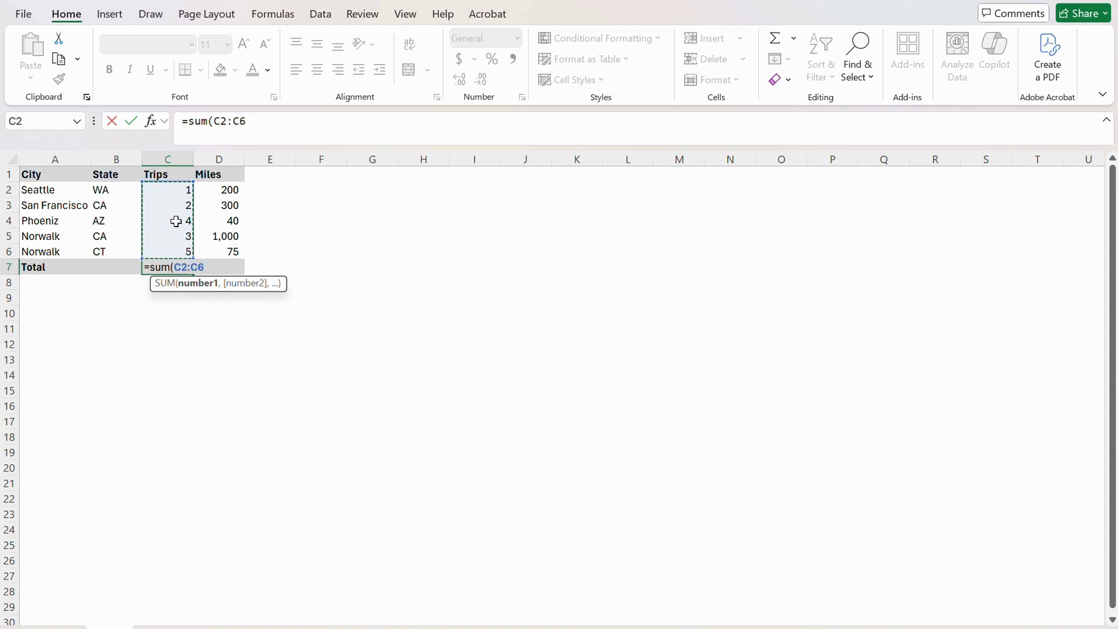
{"action": "type", "text": ")"}
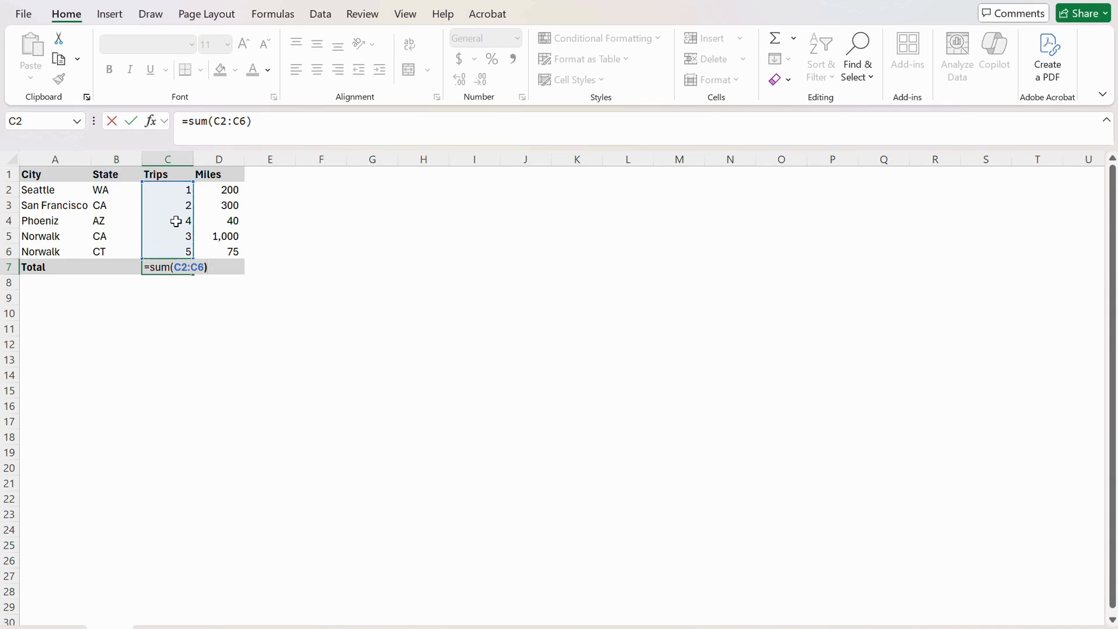
{"action": "key", "text": "Return"}
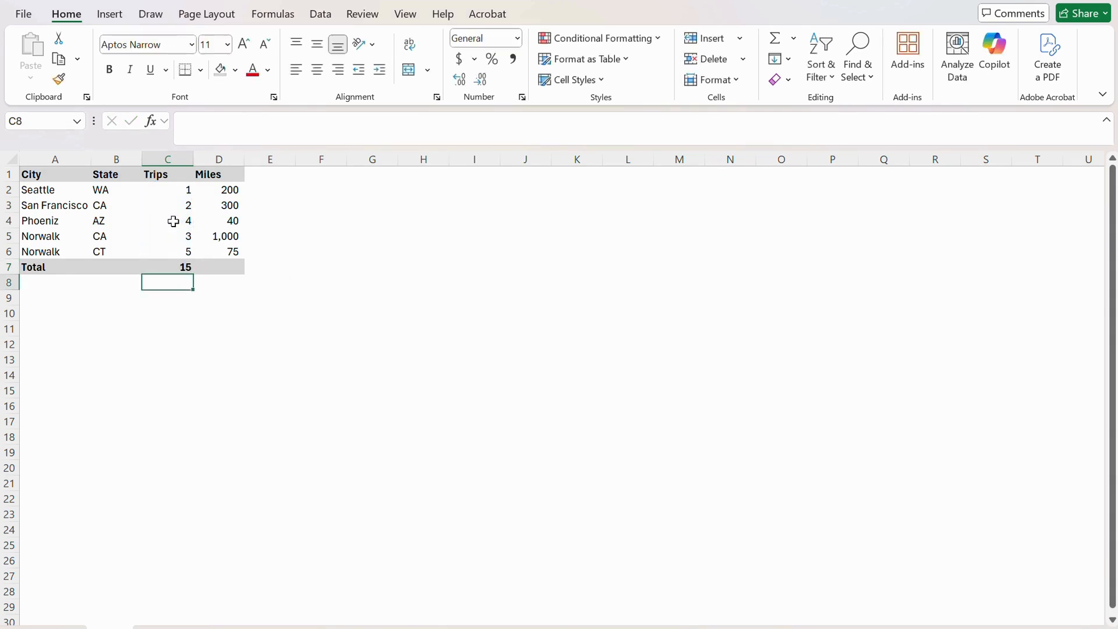
- Try adding the Trips values cell by cell in C9 with the formula =C2+C3+C4+C5+C6, and clear that cell
{"action": "left_click", "coordinate": [177, 312]}
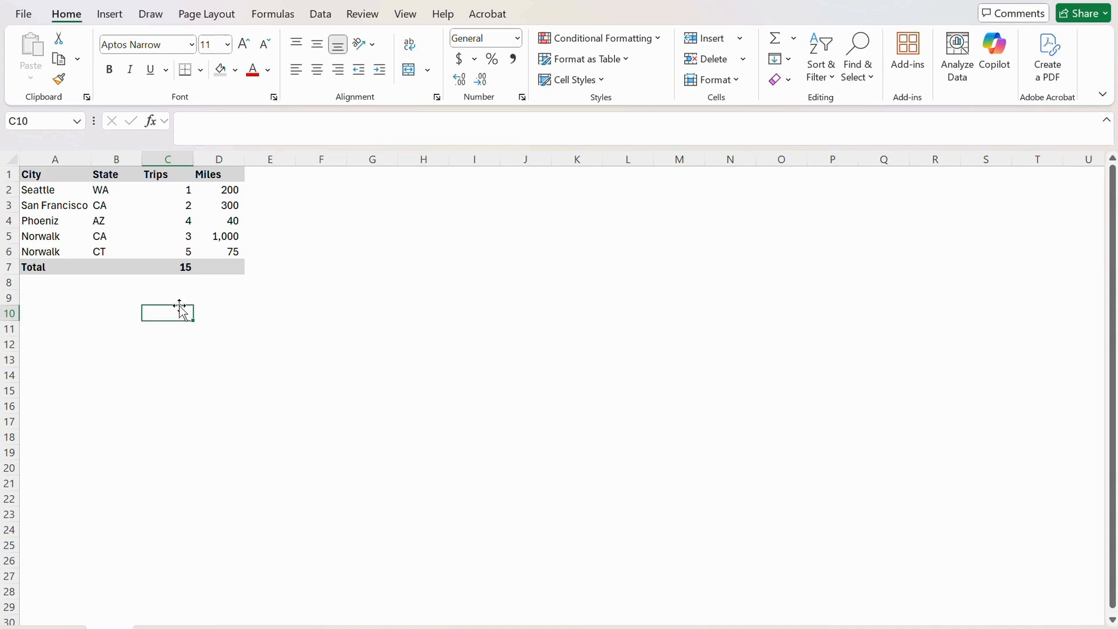
{"action": "left_click", "coordinate": [175, 295]}
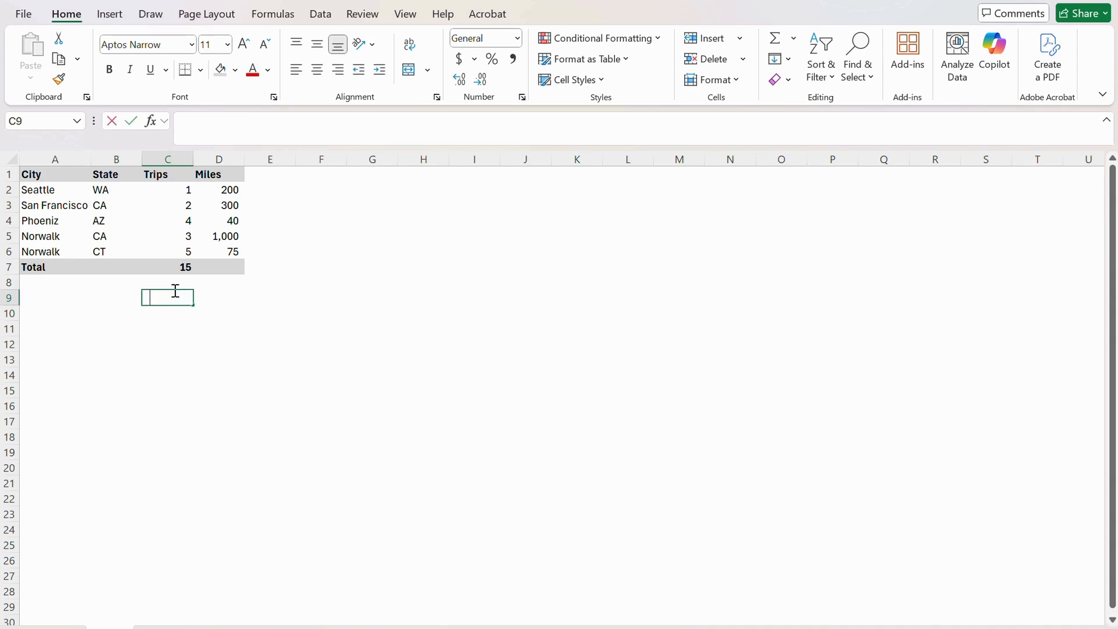
{"action": "type", "text": "="}
{"action": "left_click", "coordinate": [176, 188]}
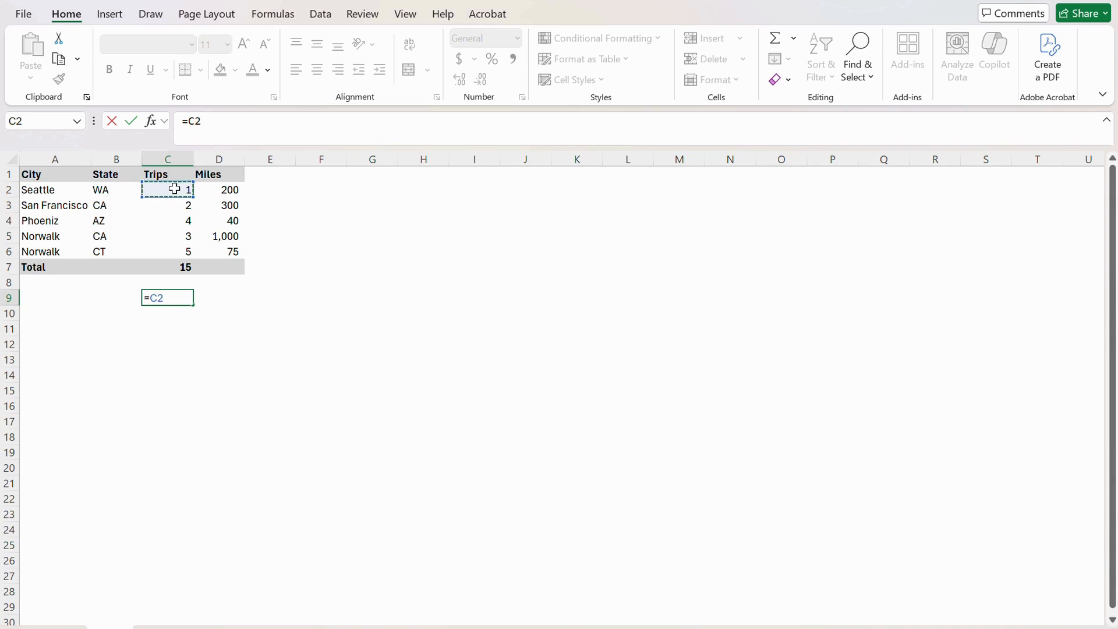
{"action": "type", "text": "+"}
{"action": "left_click", "coordinate": [168, 204]}
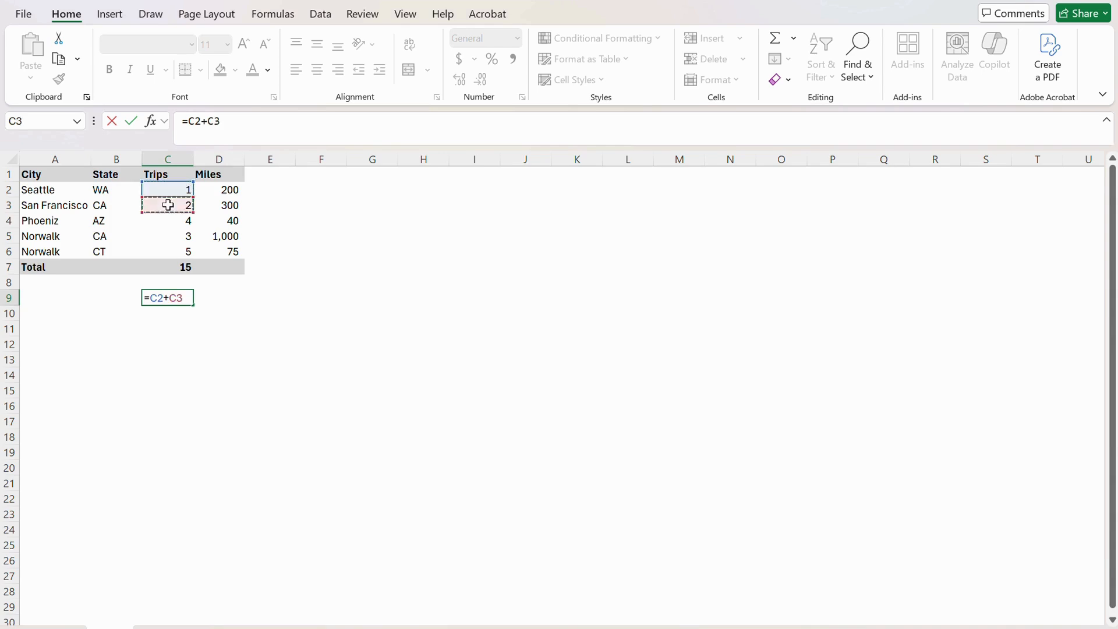
{"action": "type", "text": "+"}
{"action": "left_click", "coordinate": [169, 220]}
{"action": "type", "text": "+"}
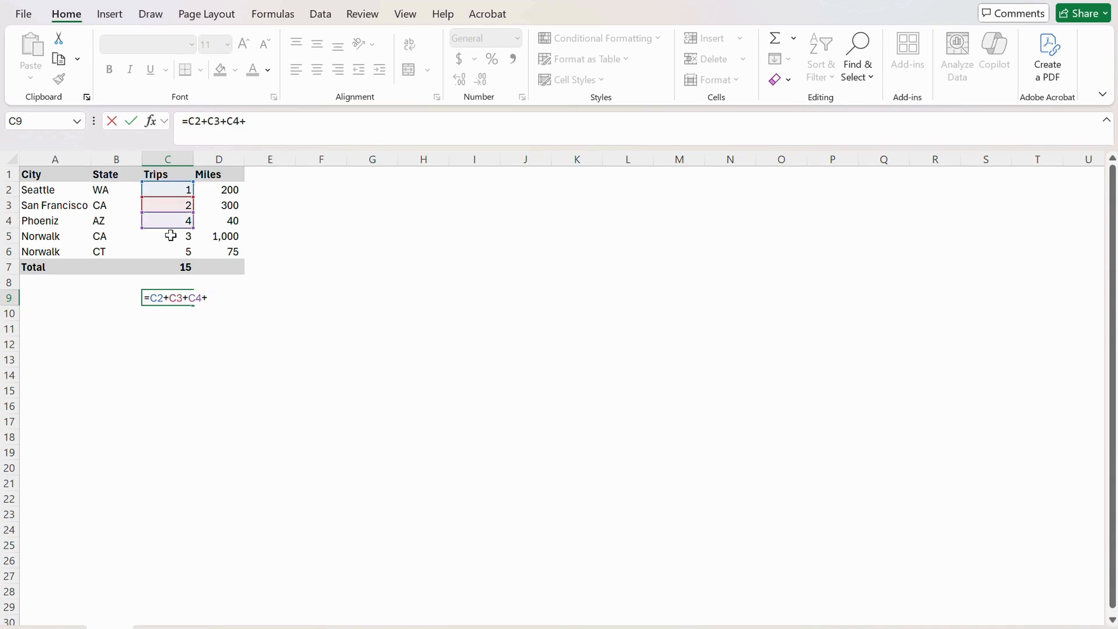
{"action": "left_click", "coordinate": [170, 235]}
{"action": "type", "text": "+"}
{"action": "left_click", "coordinate": [171, 251]}
{"action": "type", "text": "+"}
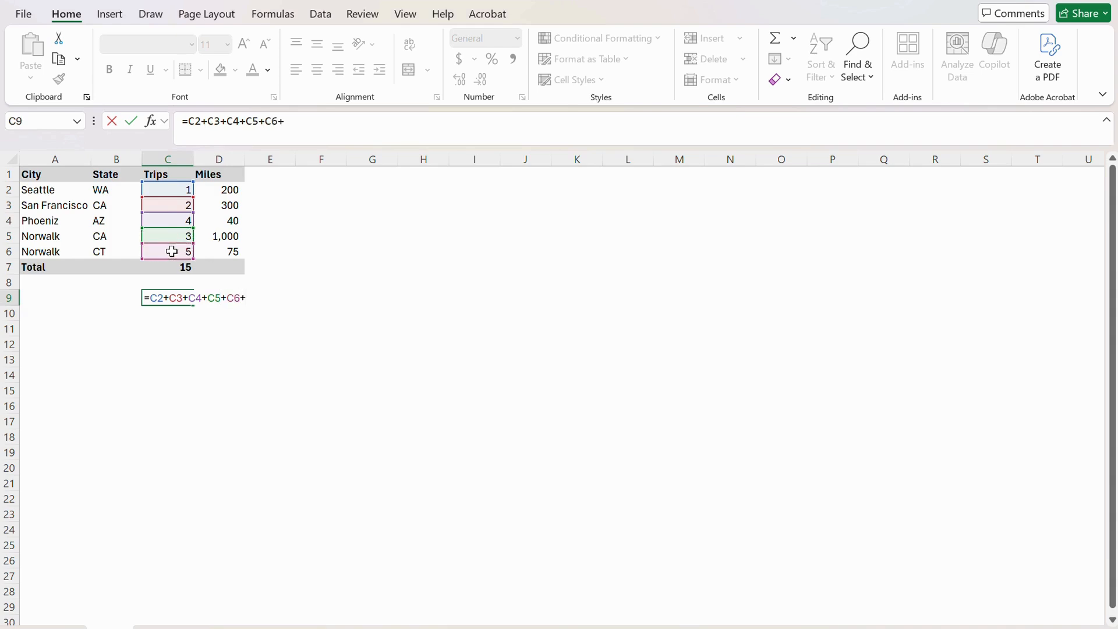
{"action": "key", "text": "Return"}
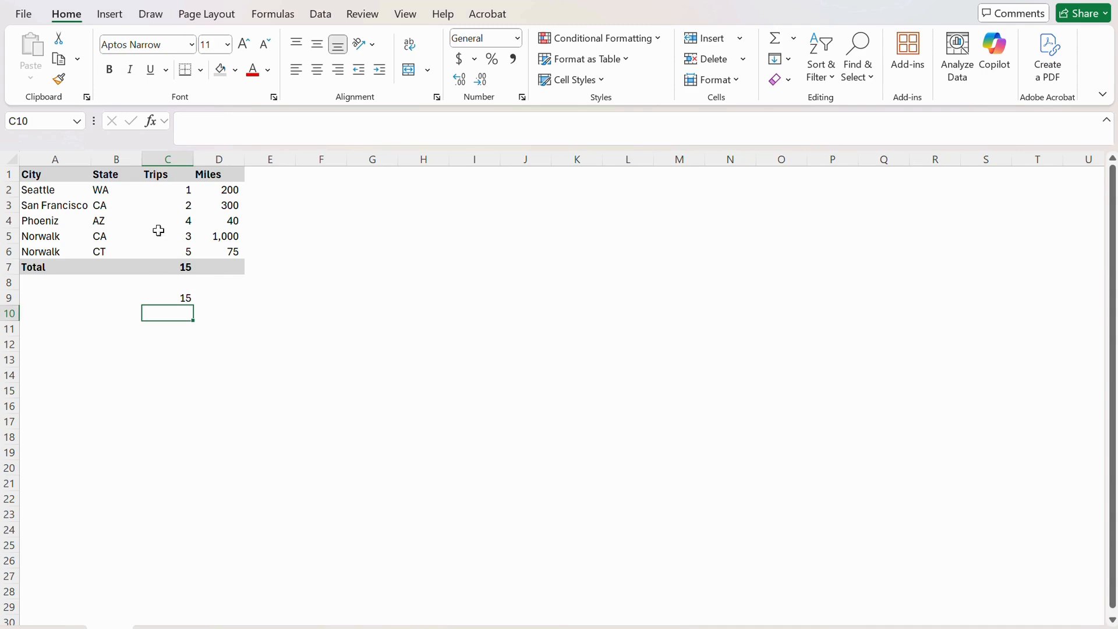
{"action": "left_click", "coordinate": [174, 268]}
{"action": "left_click", "coordinate": [177, 297]}
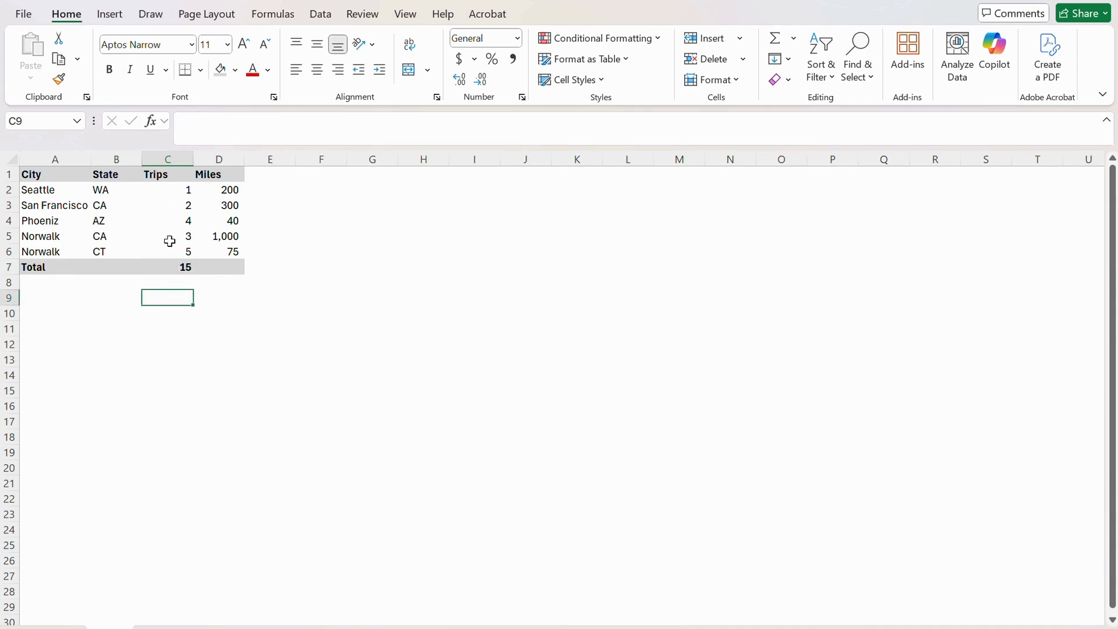
- Fill the Trips total formula from C7 across to D7 to total the Miles column
{"action": "left_click", "coordinate": [180, 268]}
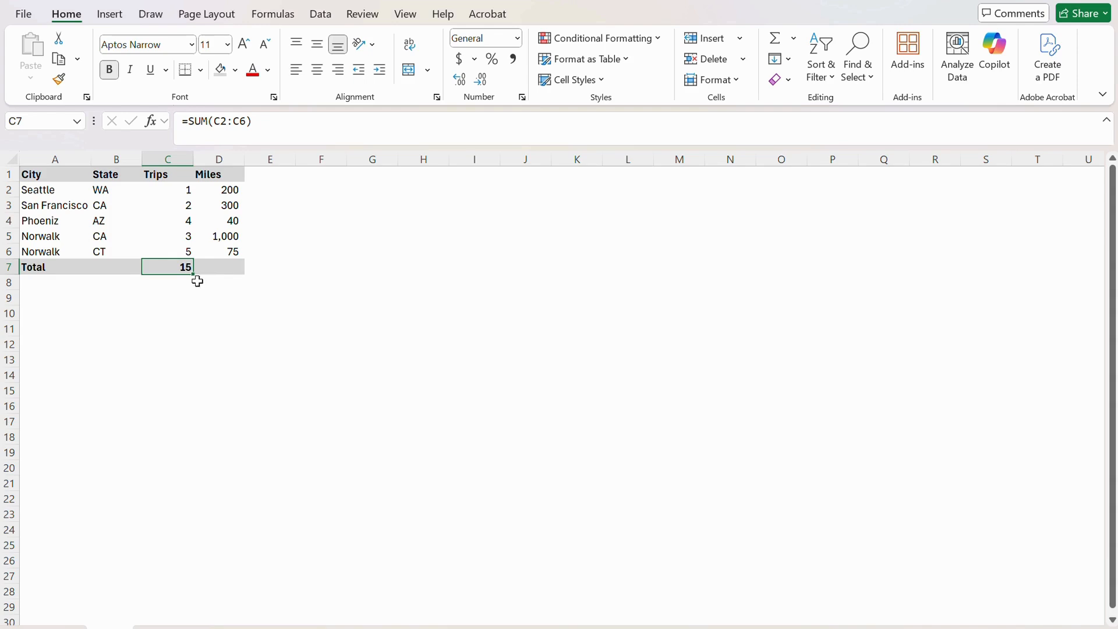
{"action": "left_click_drag", "start_coordinate": [195, 275], "coordinate": [231, 272]}
{"action": "left_click", "coordinate": [220, 297]}
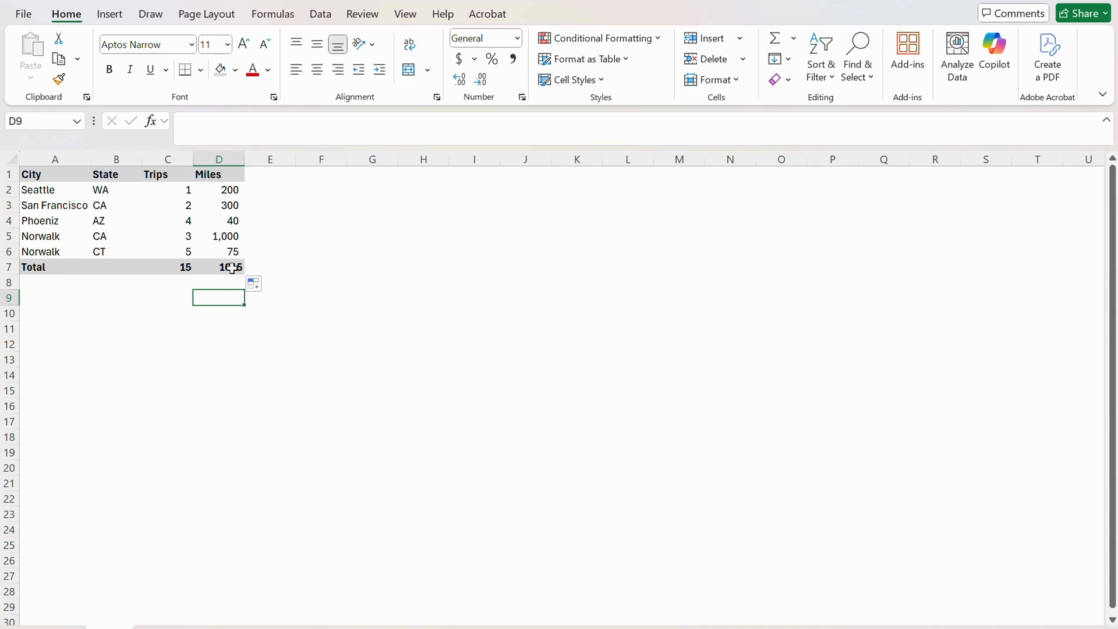
- Format the Miles total in D7 with a thousands separator and no decimal places
{"action": "left_click", "coordinate": [231, 267]}
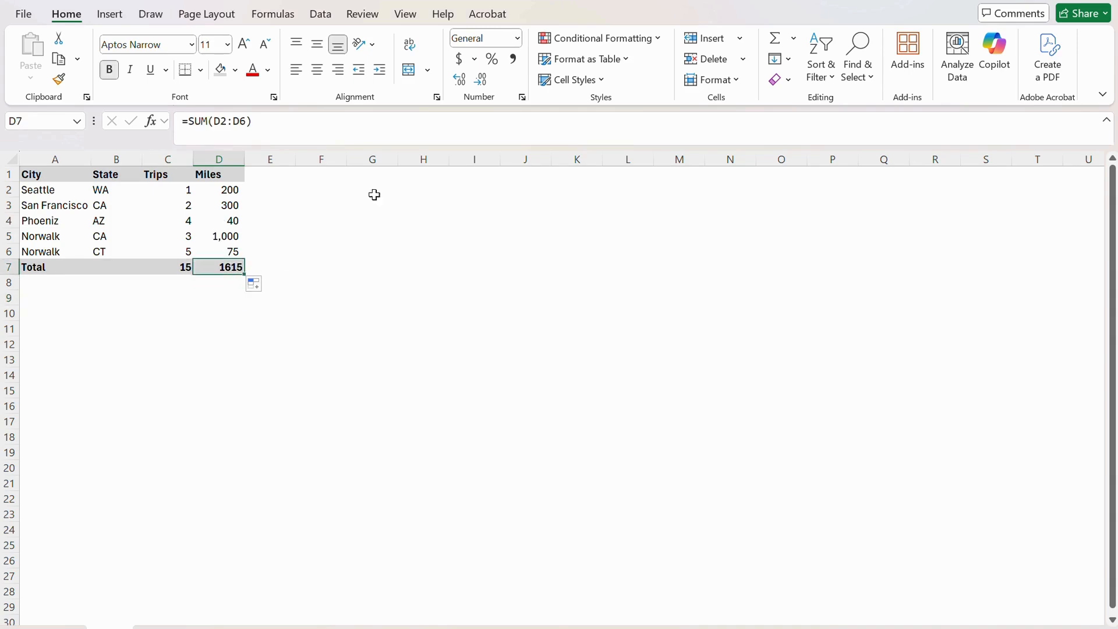
{"action": "left_click", "coordinate": [512, 59]}
{"action": "left_click", "coordinate": [482, 81]}
{"action": "left_click", "coordinate": [482, 81]}
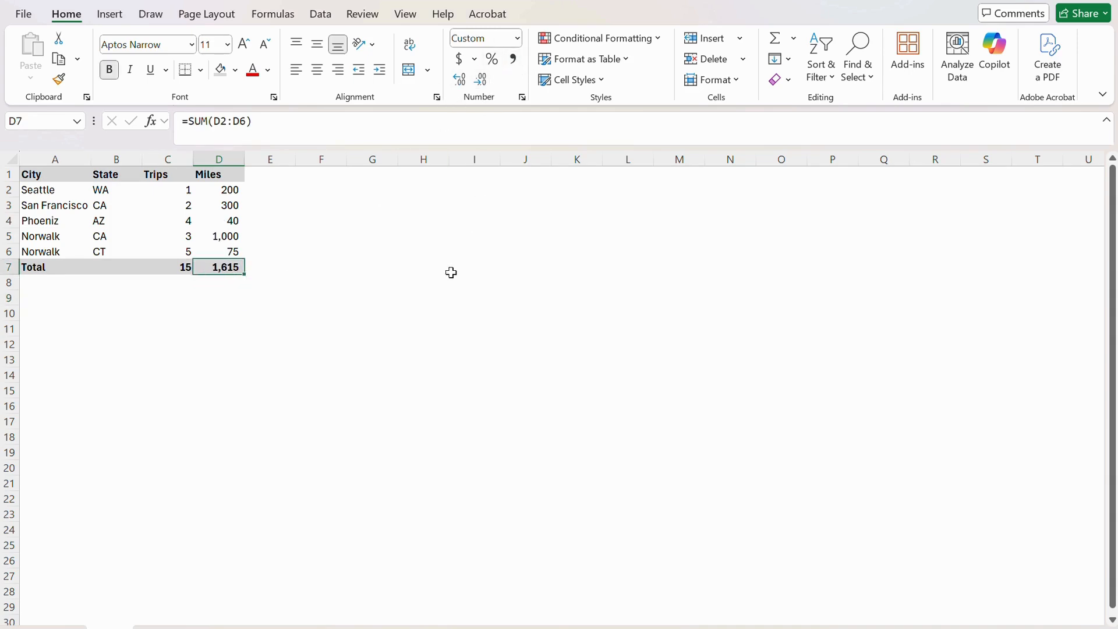
{"action": "left_click", "coordinate": [376, 269]}
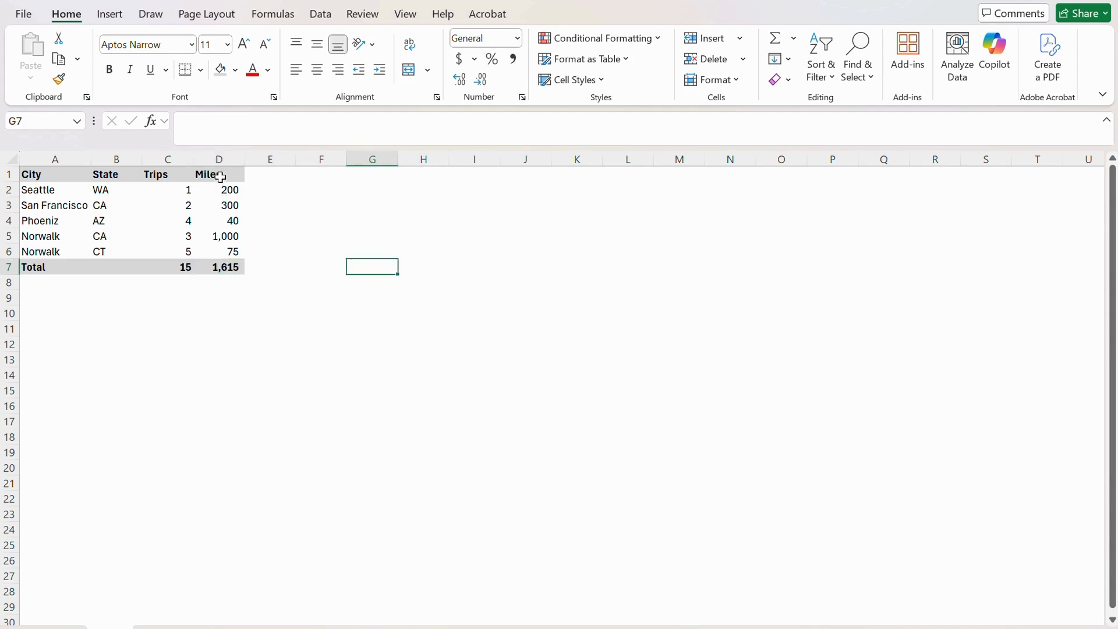
- Add a new column header "Total" in cell E1
{"action": "left_click", "coordinate": [265, 174]}
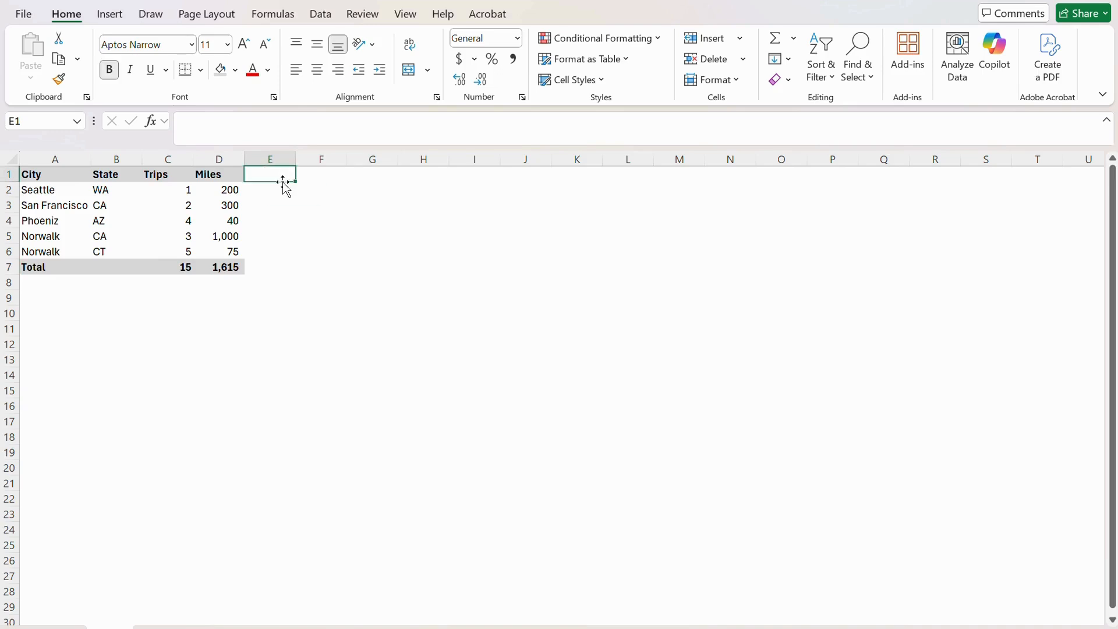
{"action": "type", "text": "Total"}
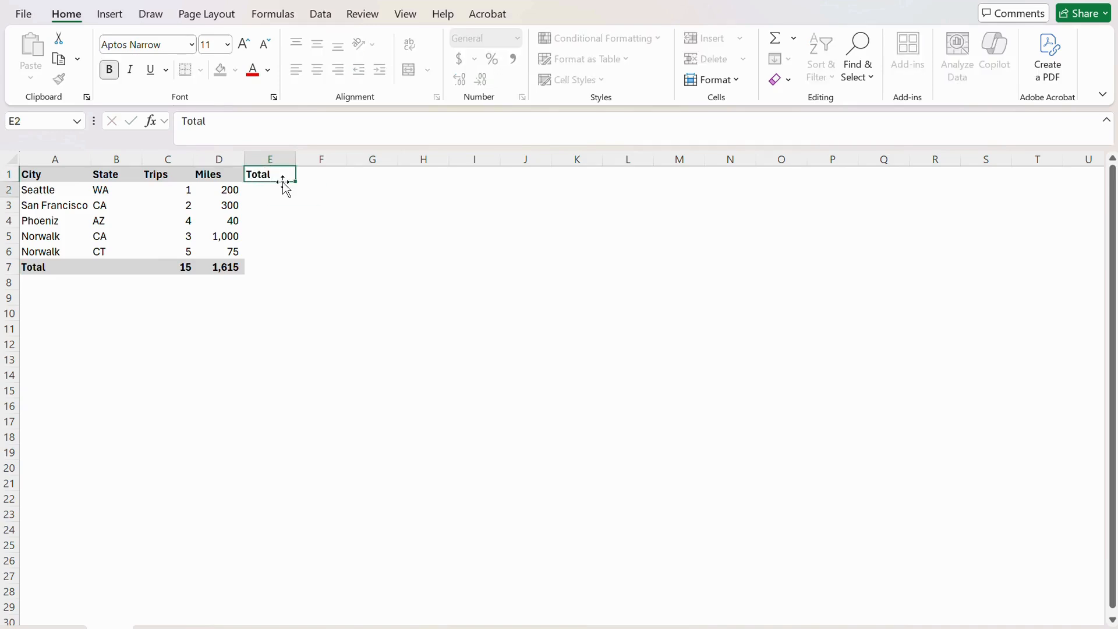
{"action": "key", "text": "Return"}
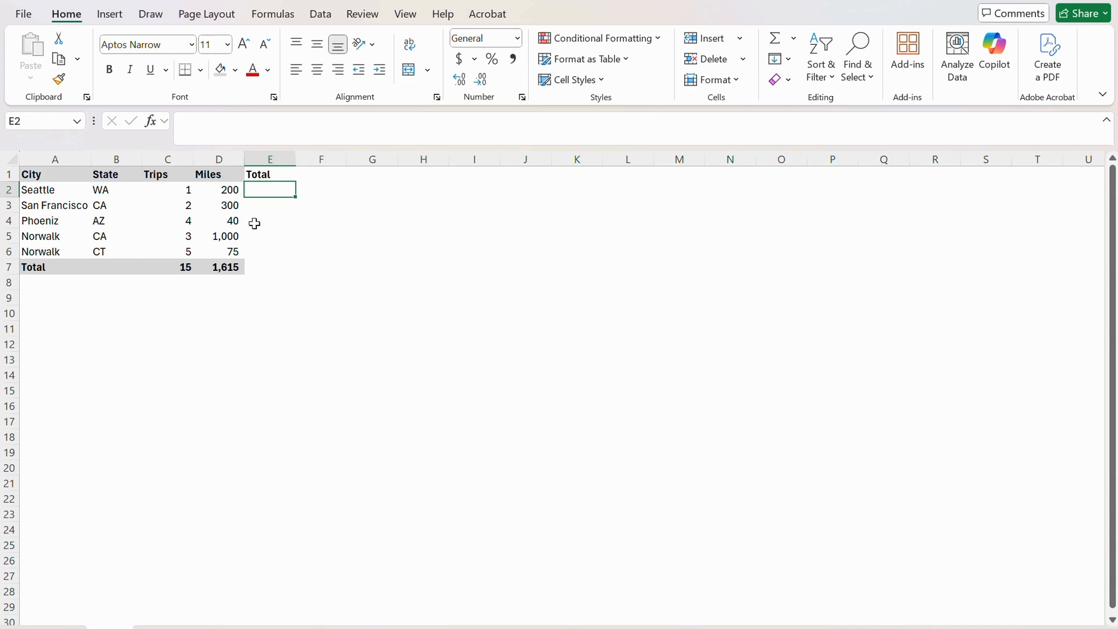
- Copy the formatting of the Miles column D1:D7 onto the Total column E1:E7
{"action": "left_click", "coordinate": [257, 221]}
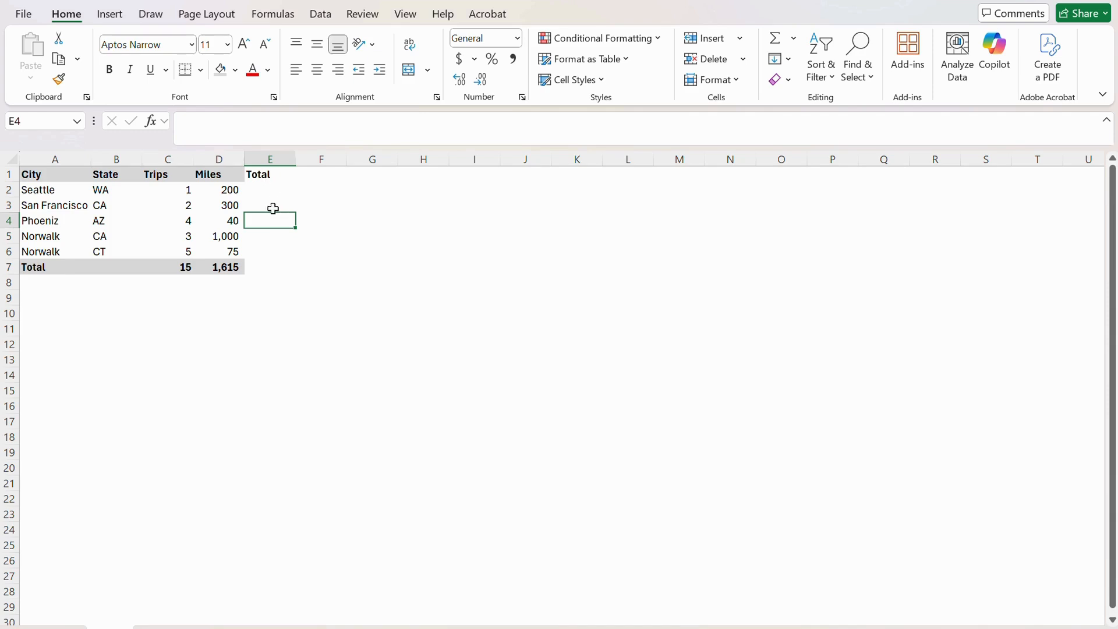
{"action": "left_click_drag", "start_coordinate": [221, 174], "coordinate": [224, 267]}
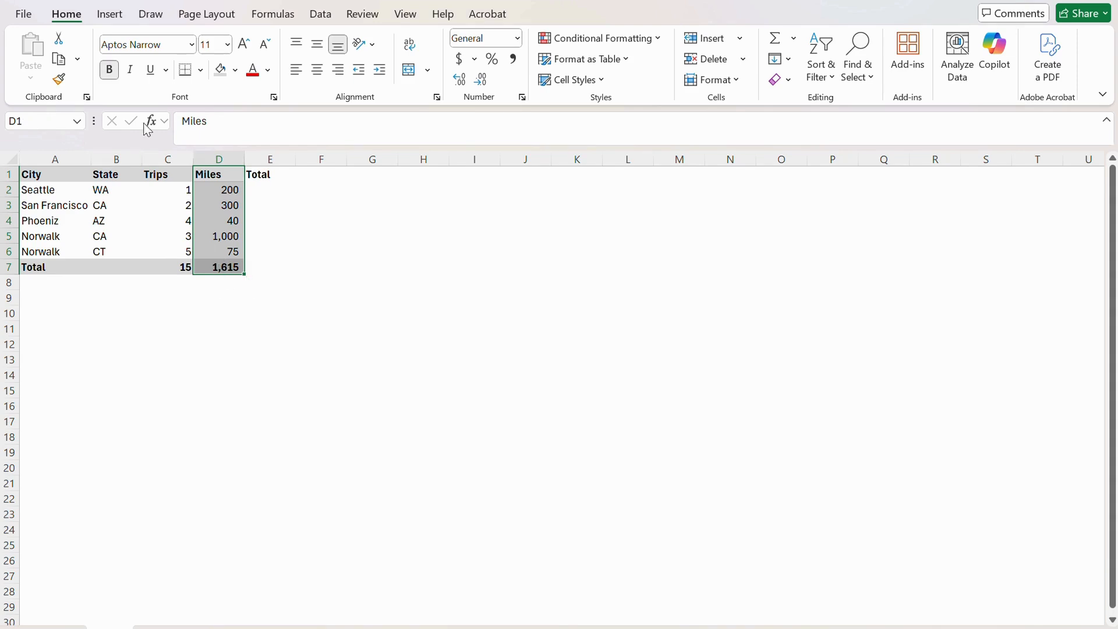
{"action": "left_click", "coordinate": [59, 82]}
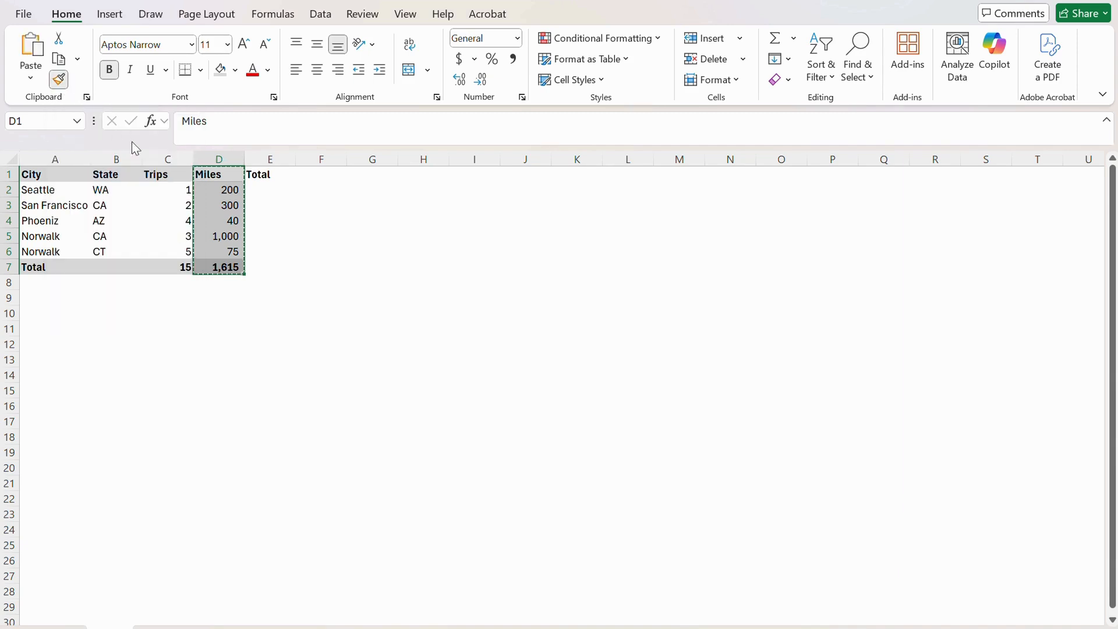
{"action": "left_click_drag", "start_coordinate": [255, 173], "coordinate": [256, 266]}
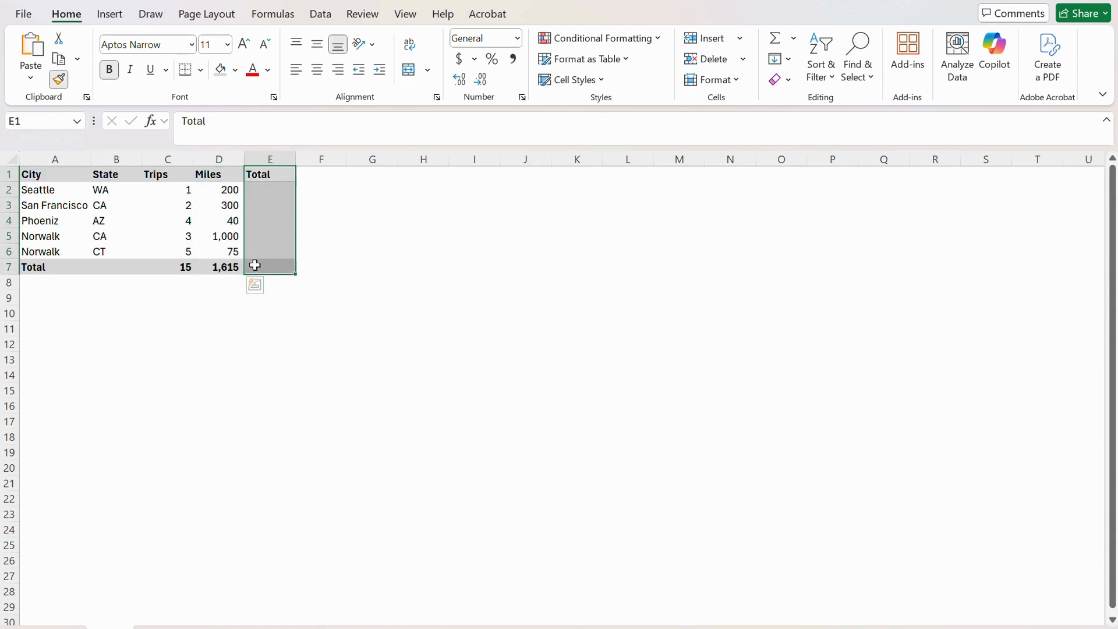
{"action": "left_click", "coordinate": [265, 343]}
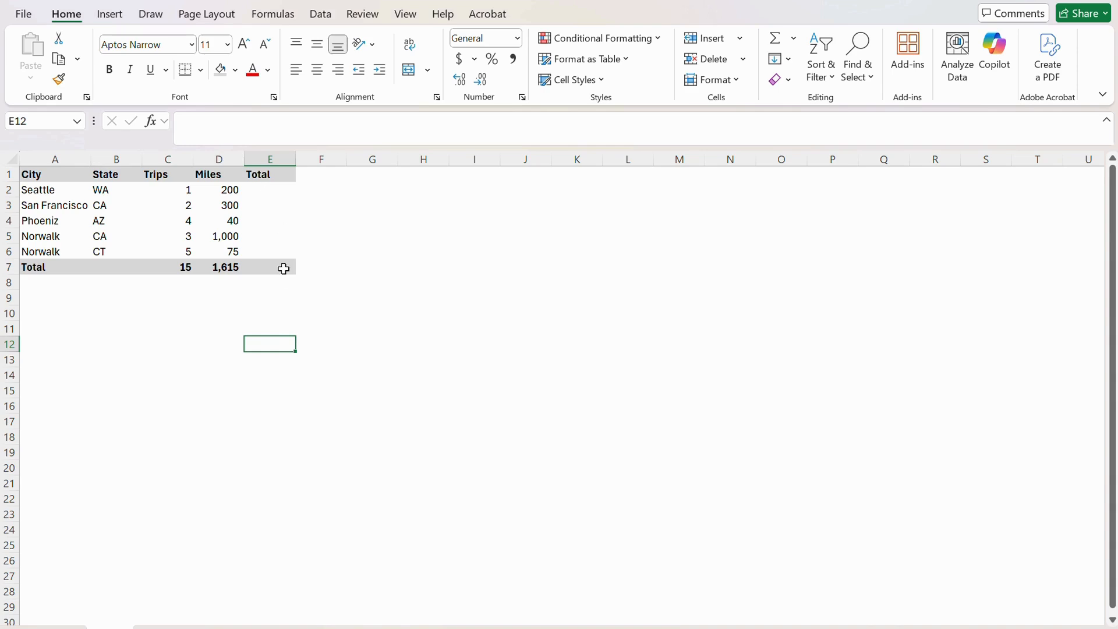
- Multiply Seattle's trips by its miles in cell E2 with the formula =C2*D2
{"action": "left_click", "coordinate": [261, 252]}
{"action": "left_click", "coordinate": [267, 193]}
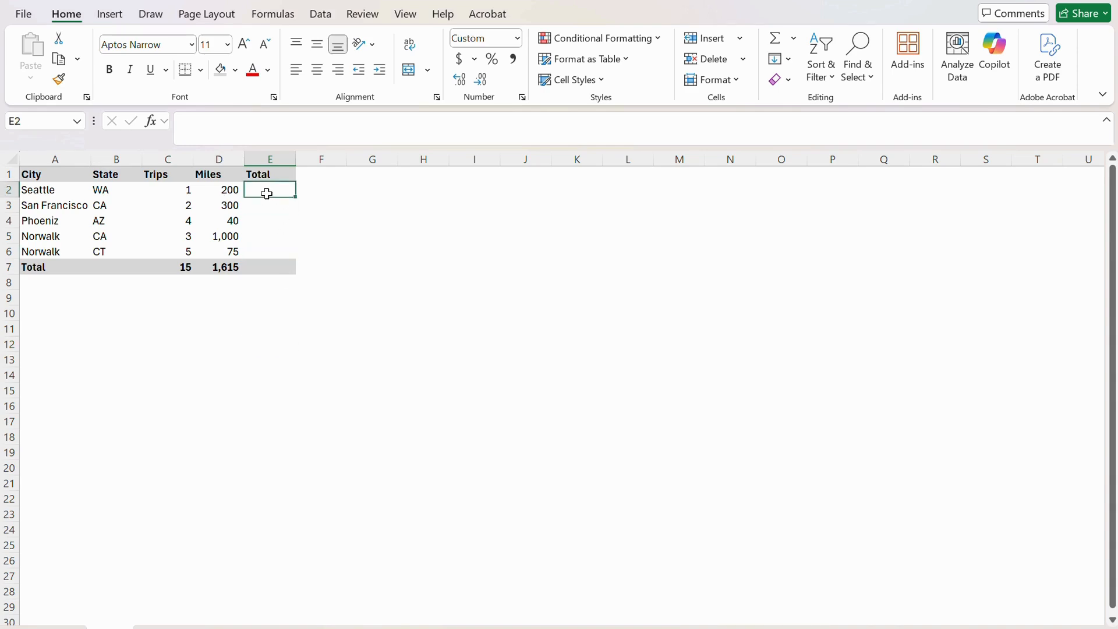
{"action": "type", "text": "="}
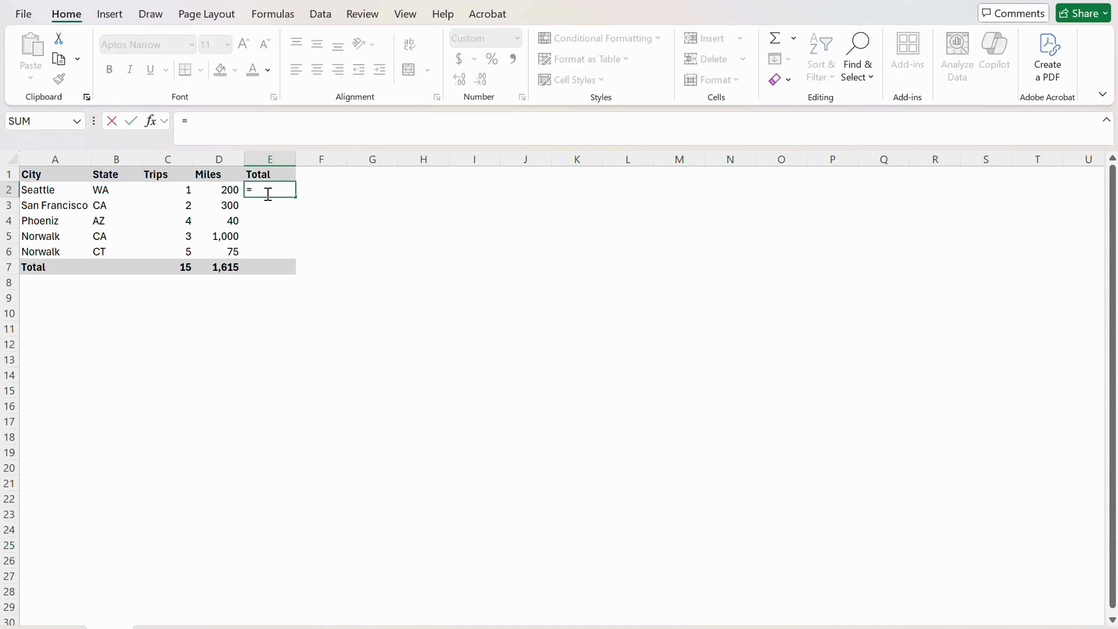
{"action": "key", "text": "Left"}
{"action": "key", "text": "Left"}
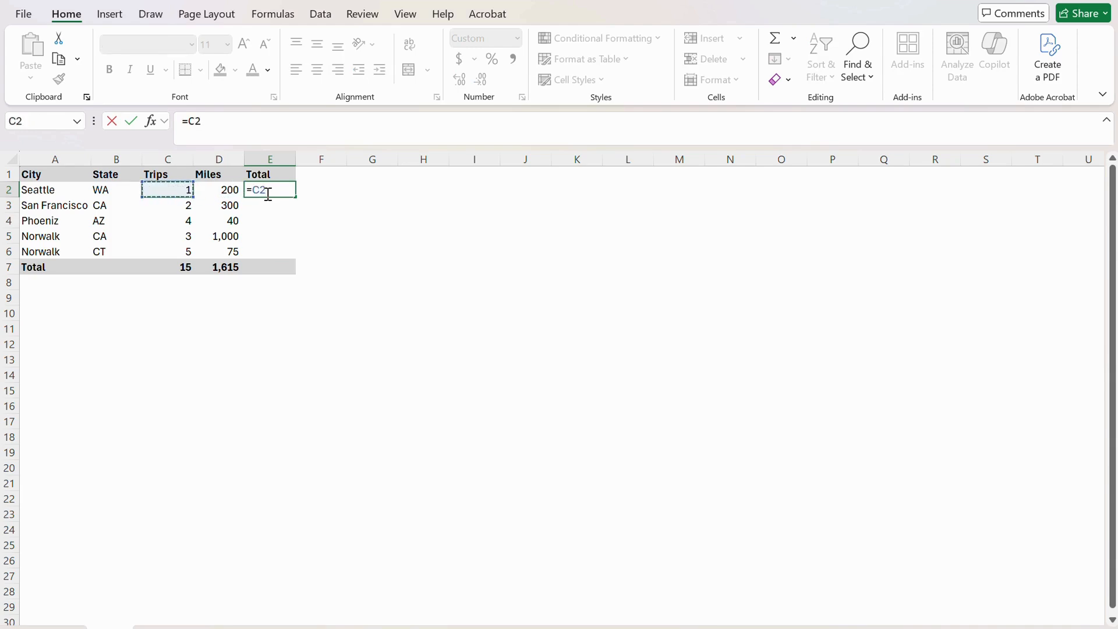
{"action": "type", "text": "*"}
{"action": "key", "text": "Left"}
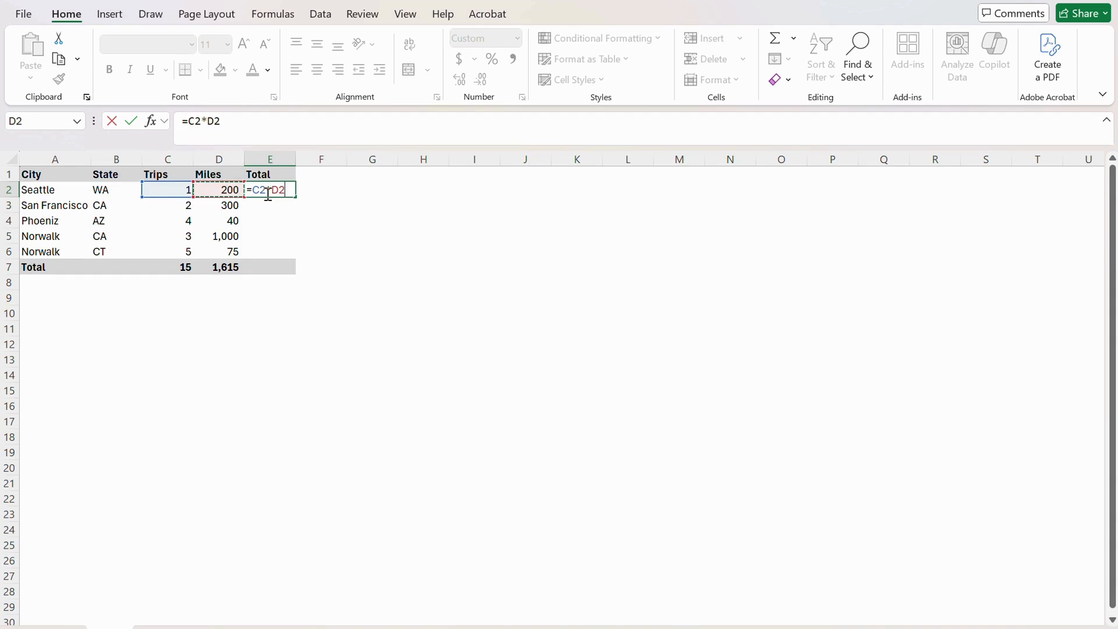
{"action": "key", "text": "Return"}
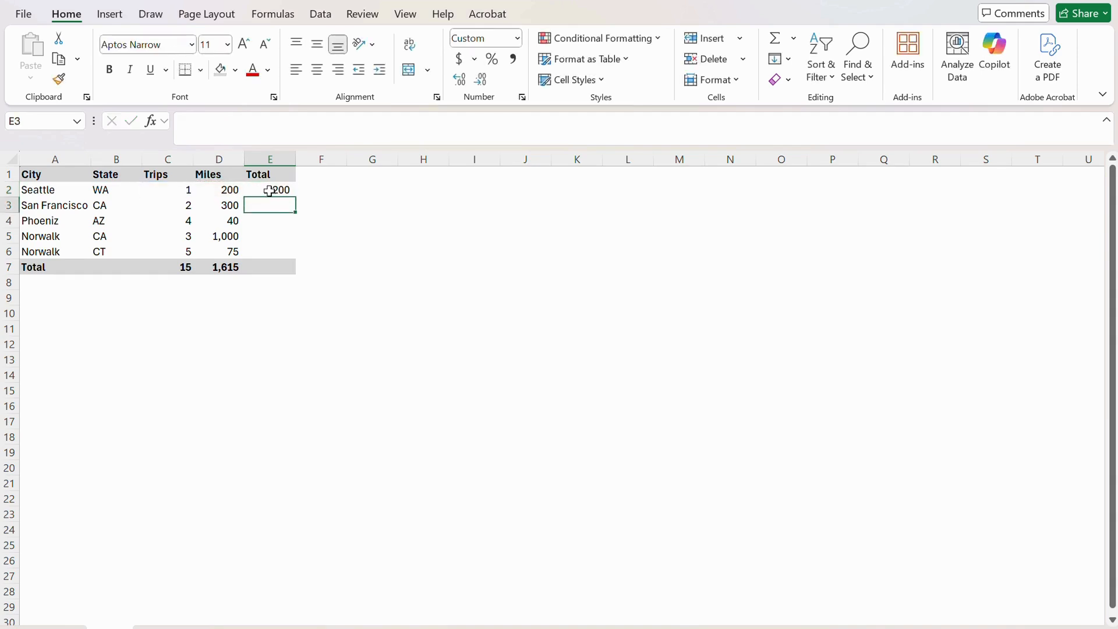
- Copy the formula in E2 and paste only the formula into E3:E7
{"action": "left_click", "coordinate": [269, 192]}
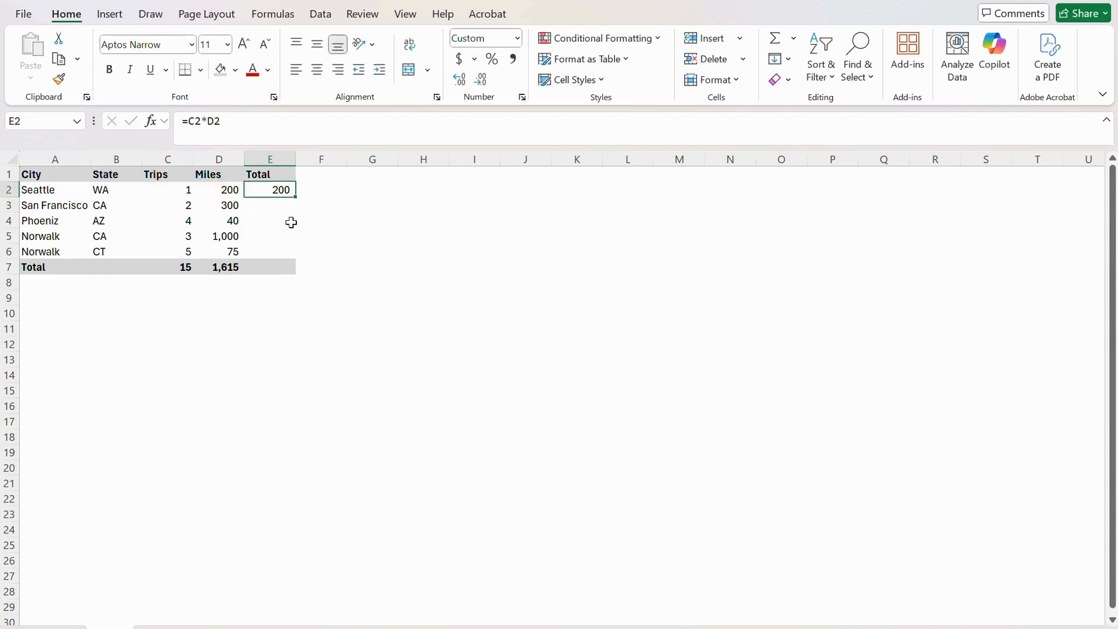
{"action": "key", "text": "ctrl+c"}
{"action": "left_click_drag", "start_coordinate": [277, 205], "coordinate": [272, 265]}
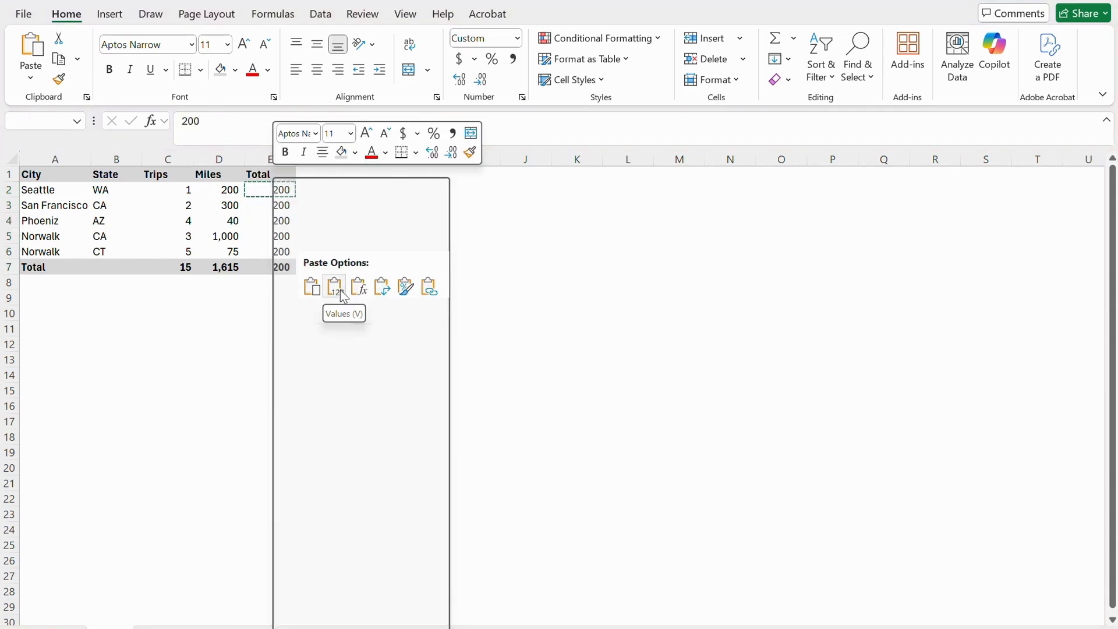
{"action": "left_click", "coordinate": [357, 287]}
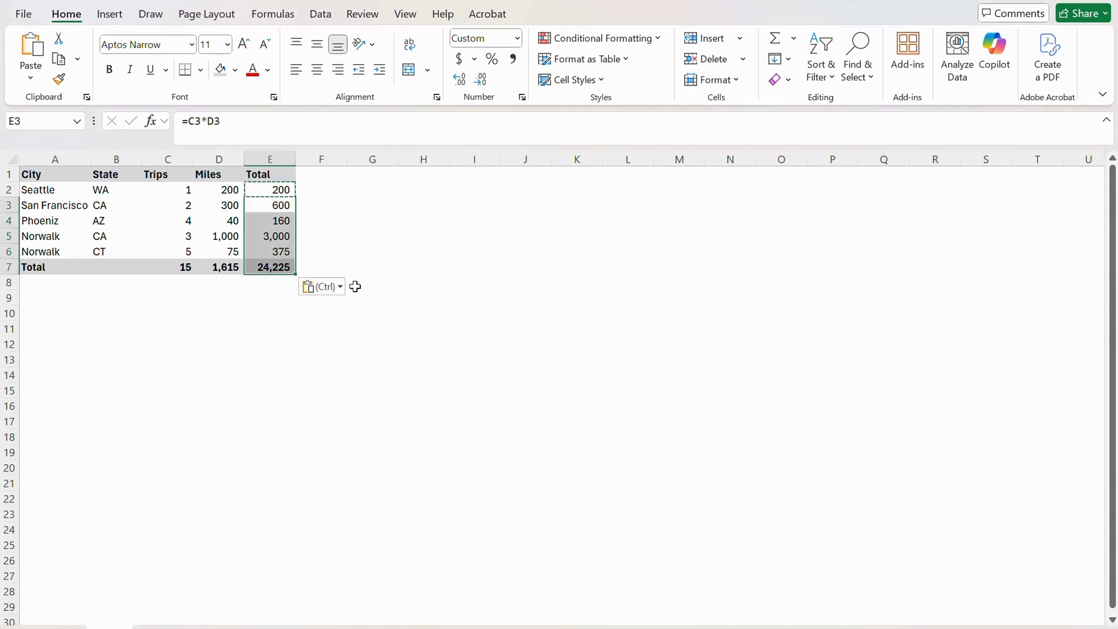
{"action": "left_click", "coordinate": [355, 266]}
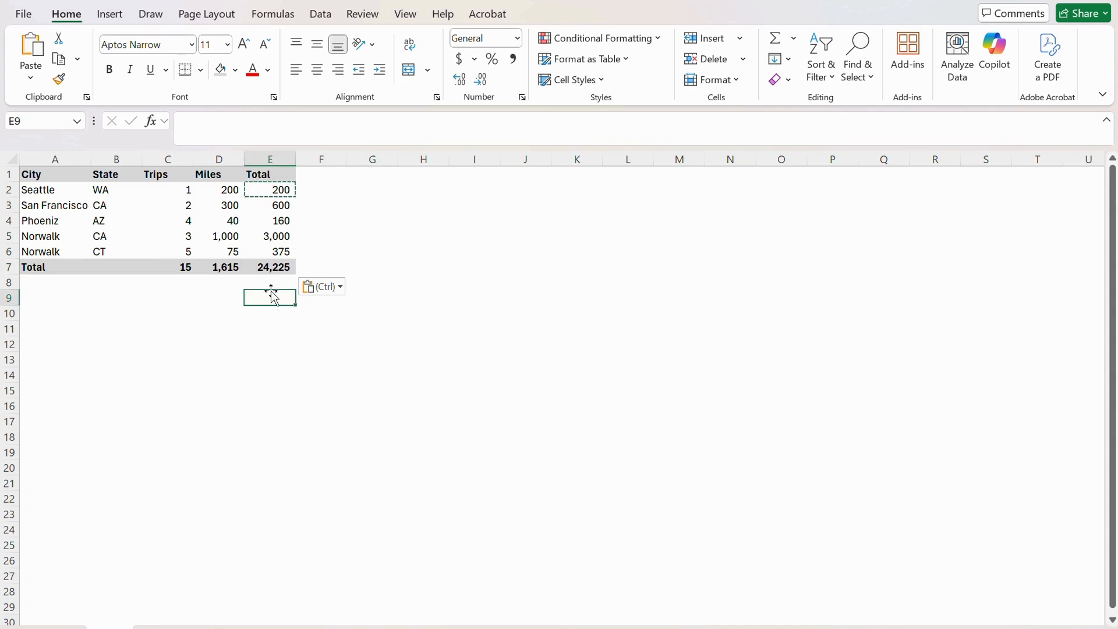
- Check the formula =C7*D7 in E7 against the row totals and clear it from that cell
{"action": "left_click", "coordinate": [271, 267]}
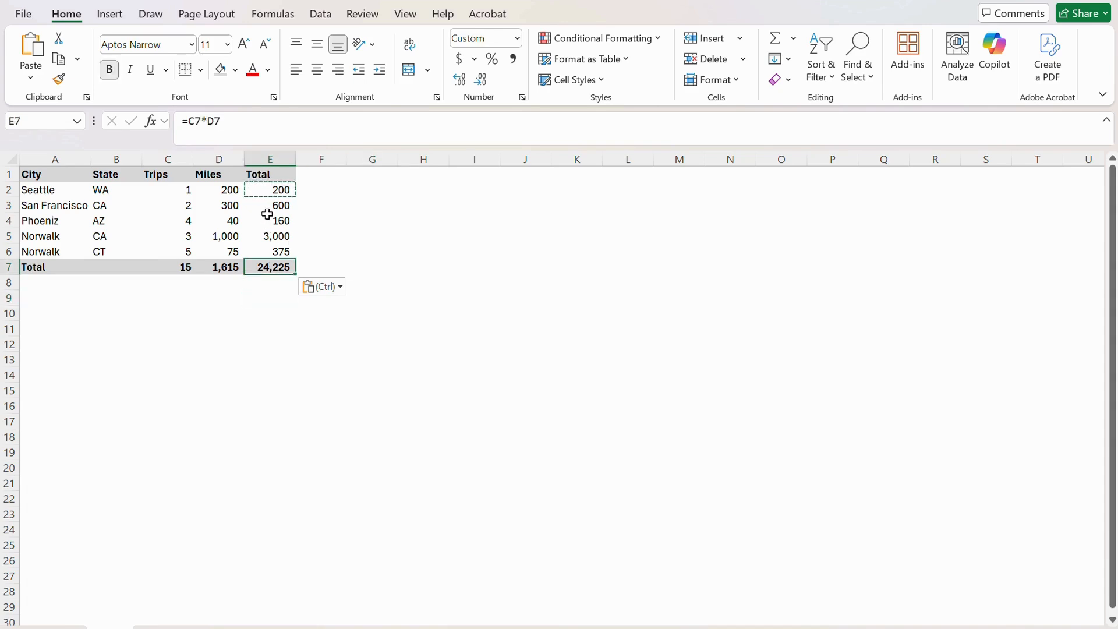
{"action": "left_click_drag", "start_coordinate": [267, 189], "coordinate": [269, 243]}
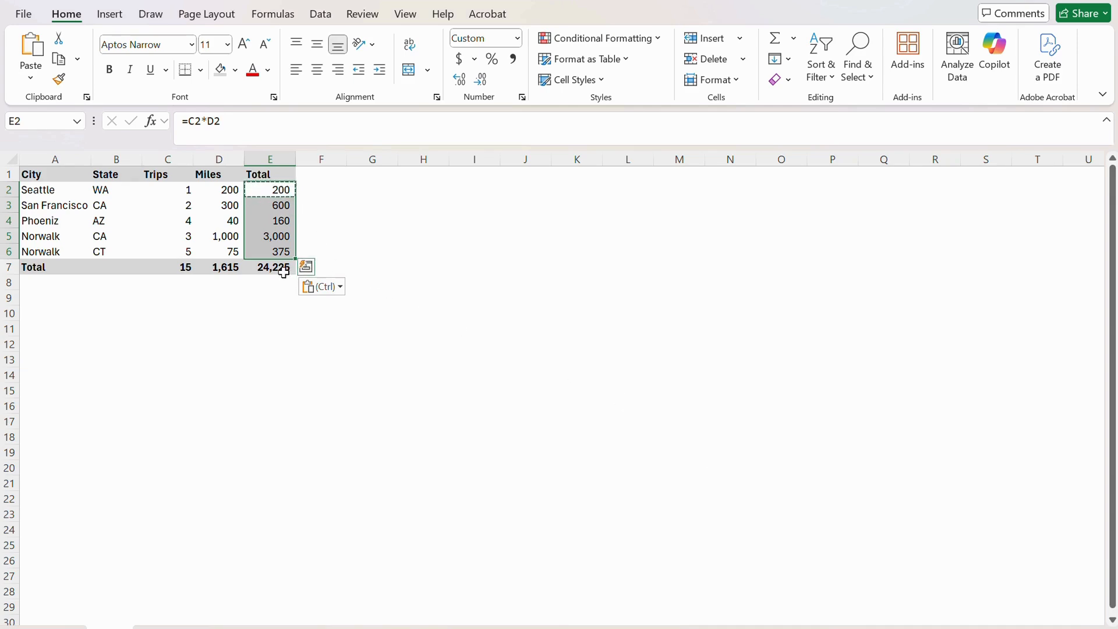
{"action": "left_click", "coordinate": [281, 298]}
{"action": "double_click", "coordinate": [288, 268]}
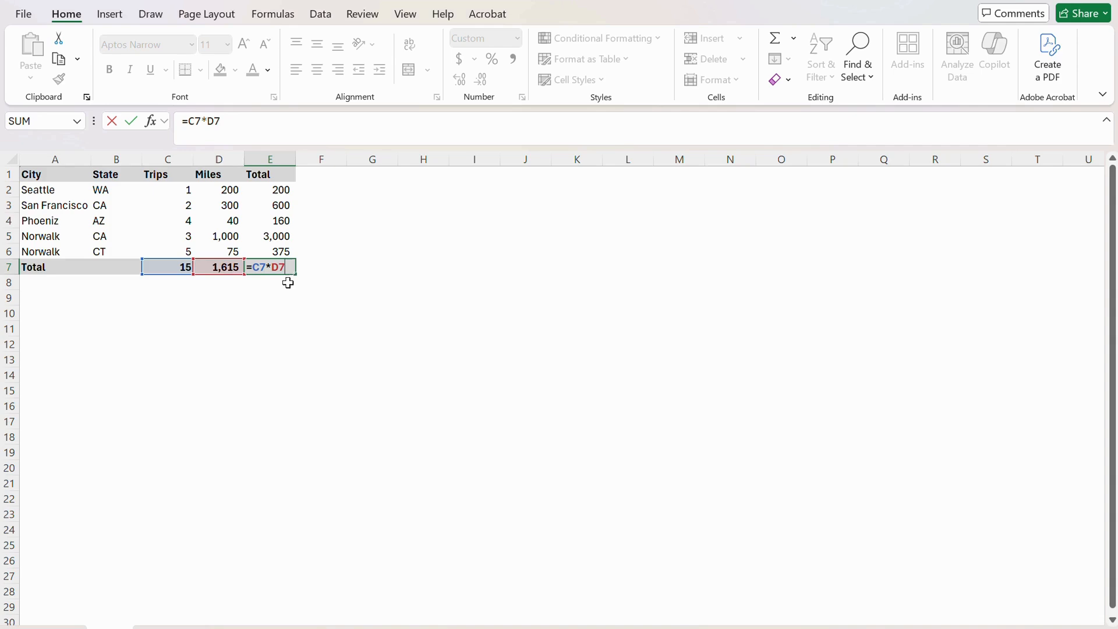
{"action": "key", "text": "ctrl+Return"}
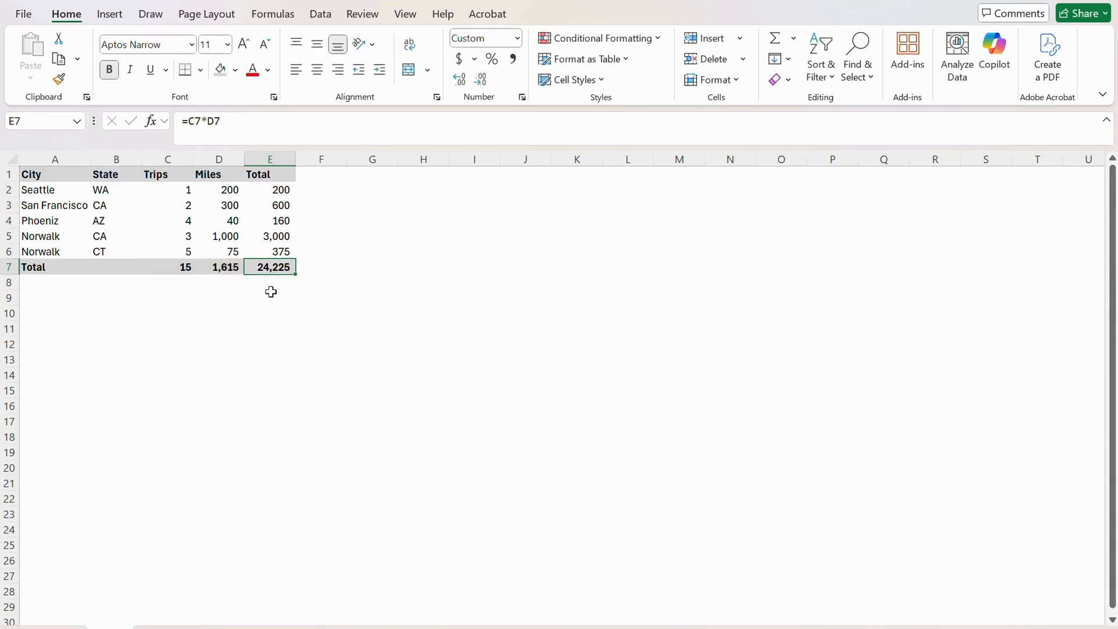
{"action": "key", "text": "Delete"}
- Calculate the overall total miles in cell E7 from the trips and miles with the formula =SUMPRODUCT(C2:C6,D2:D6)
{"action": "key", "text": "Down"}
{"action": "key", "text": "Up"}
{"action": "left_click_drag", "start_coordinate": [287, 192], "coordinate": [281, 249]}
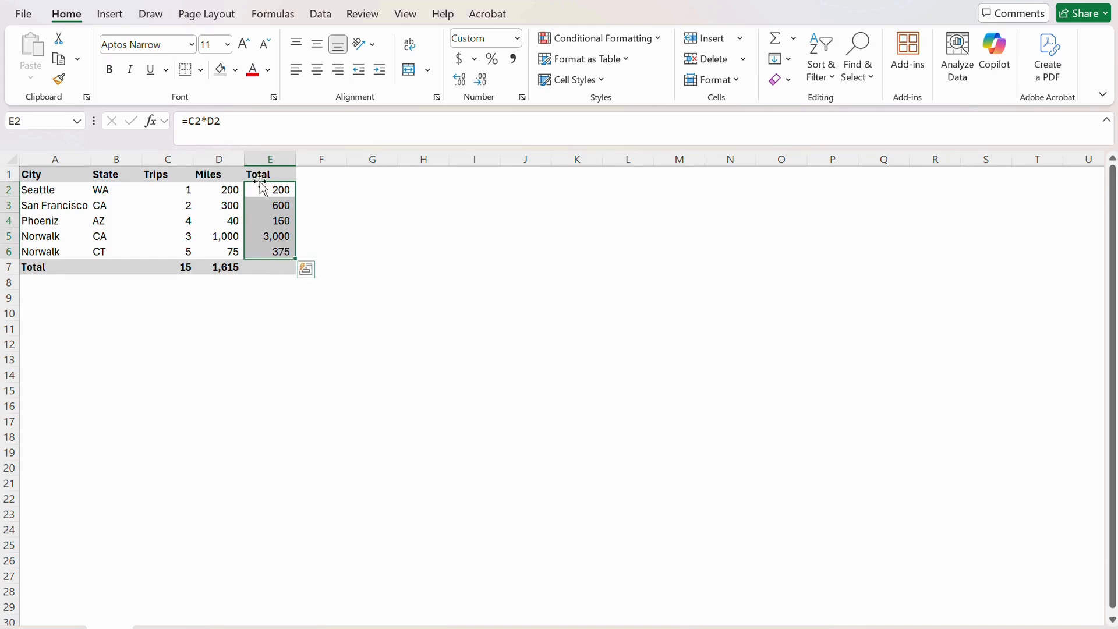
{"action": "left_click", "coordinate": [273, 266]}
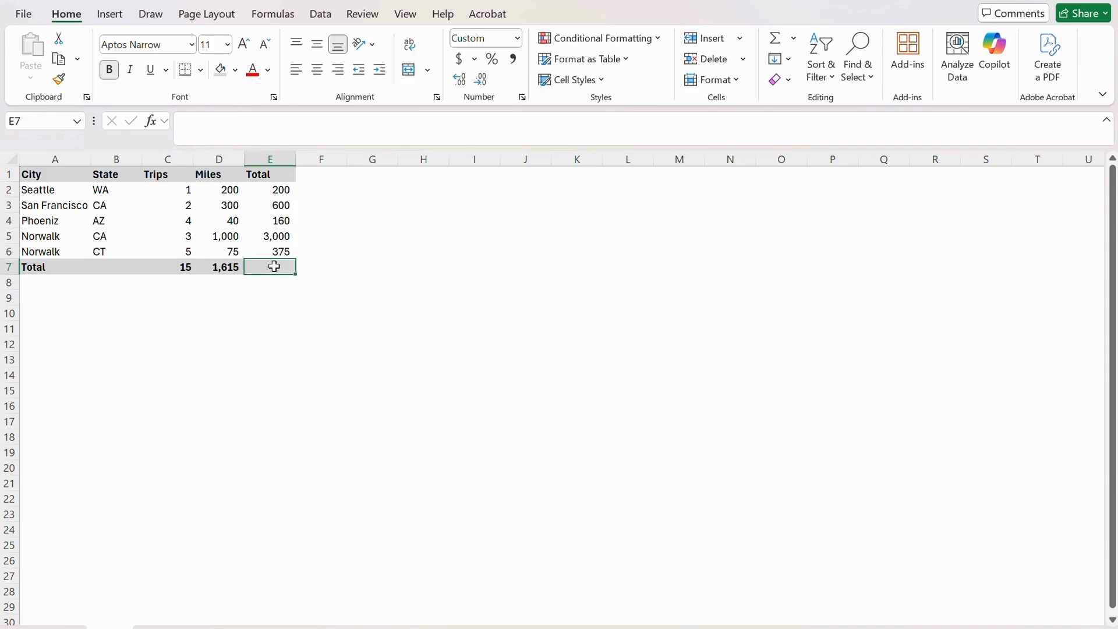
{"action": "double_click", "coordinate": [274, 266]}
{"action": "type", "text": "=su"}
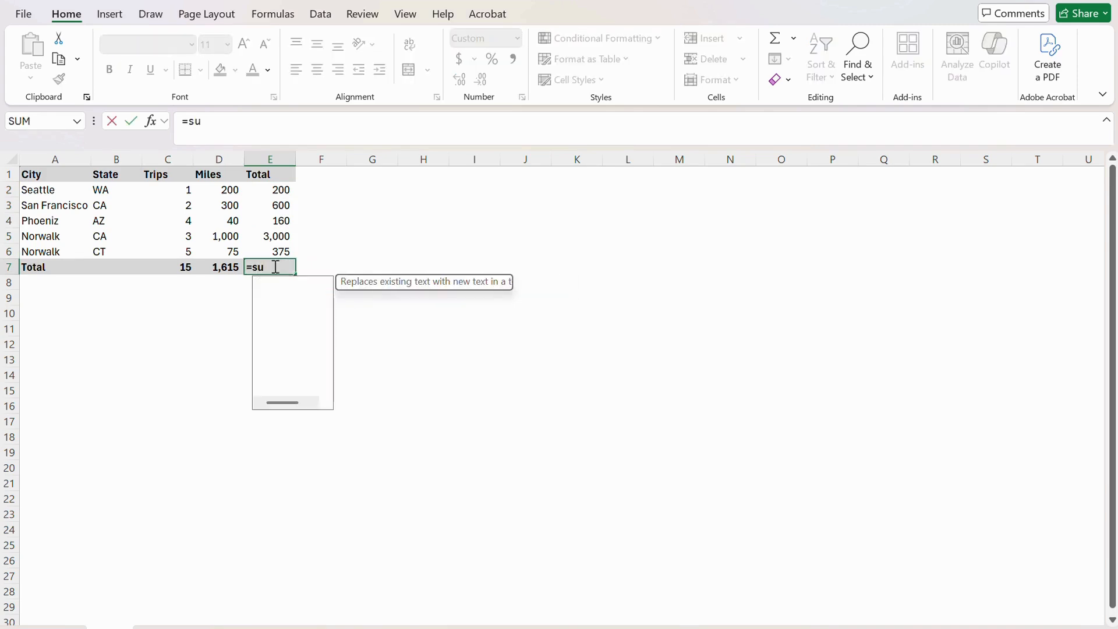
{"action": "type", "text": "mp"}
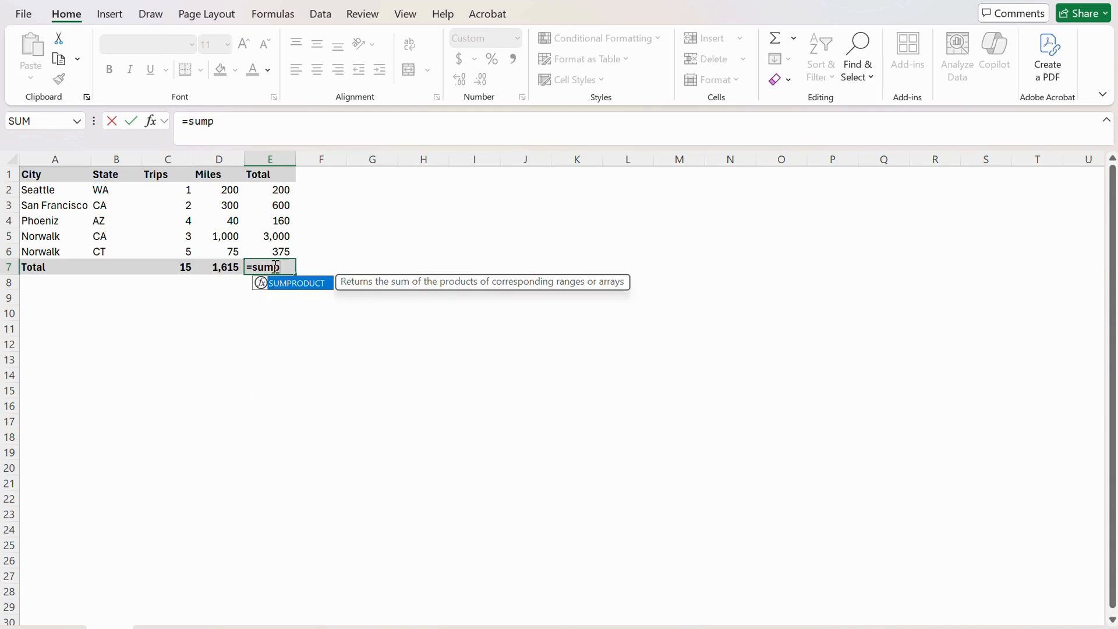
{"action": "key", "text": "Tab"}
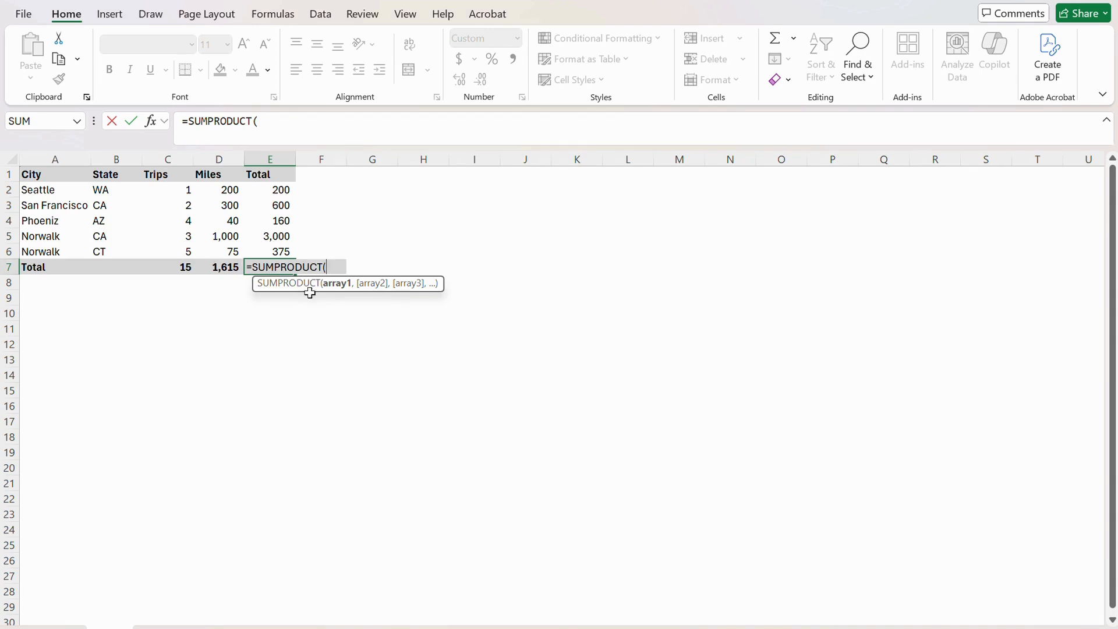
{"action": "left_click_drag", "start_coordinate": [176, 186], "coordinate": [166, 248]}
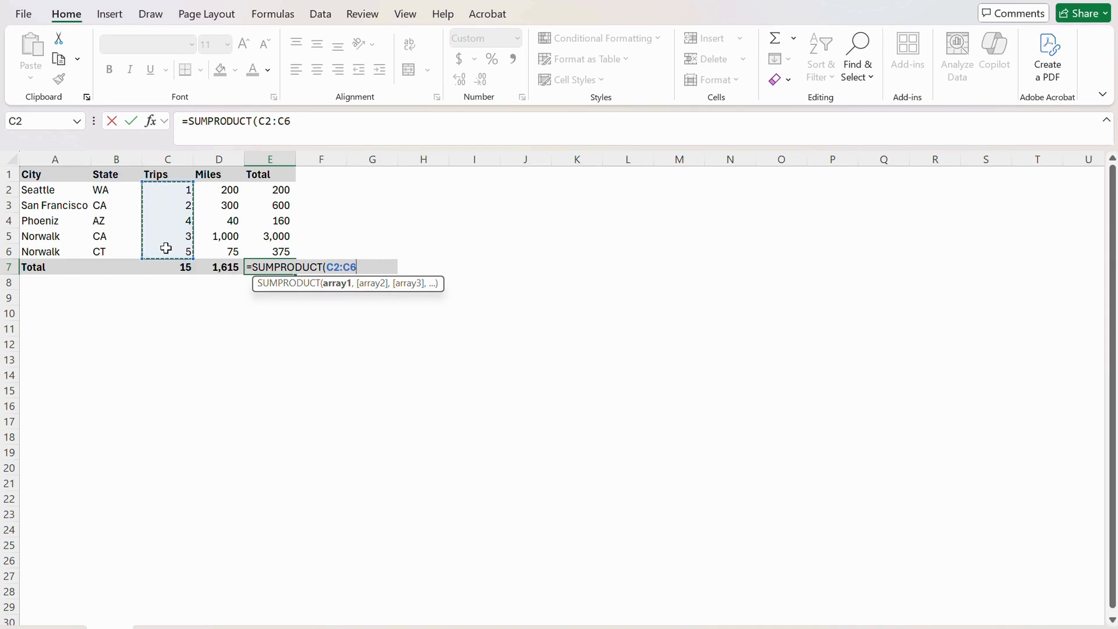
{"action": "type", "text": ","}
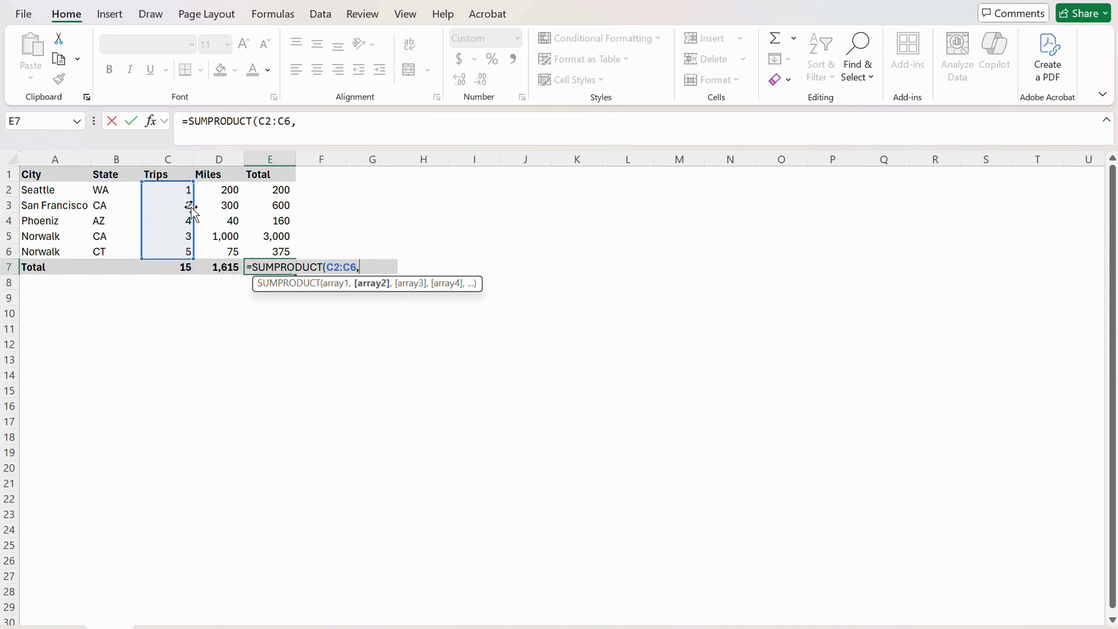
{"action": "left_click_drag", "start_coordinate": [217, 190], "coordinate": [208, 251]}
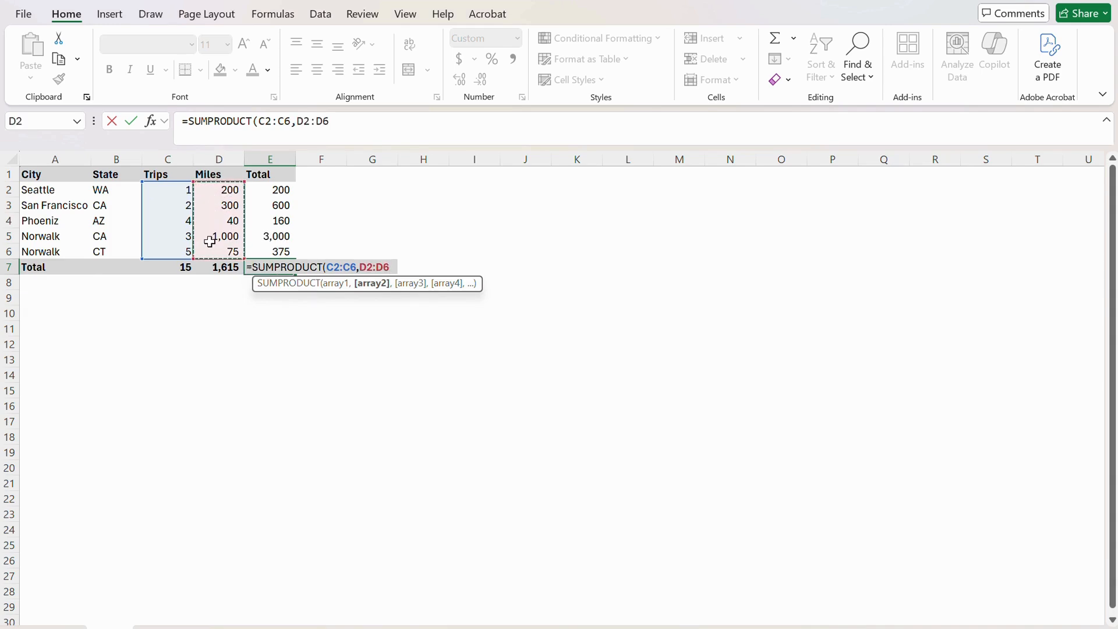
{"action": "type", "text": ")"}
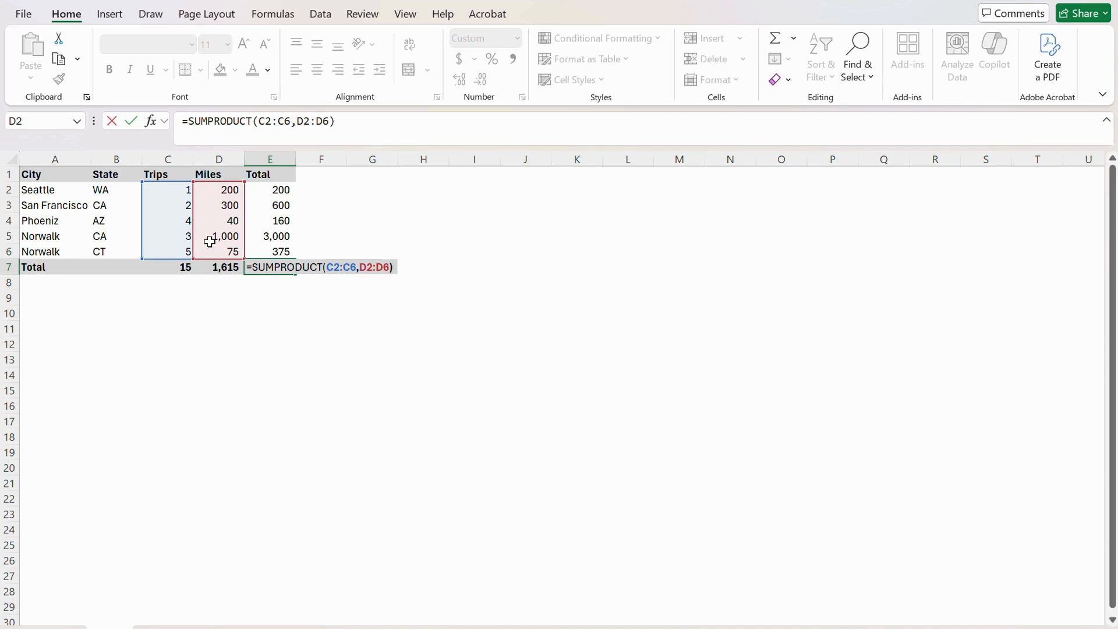
{"action": "key", "text": "Return"}
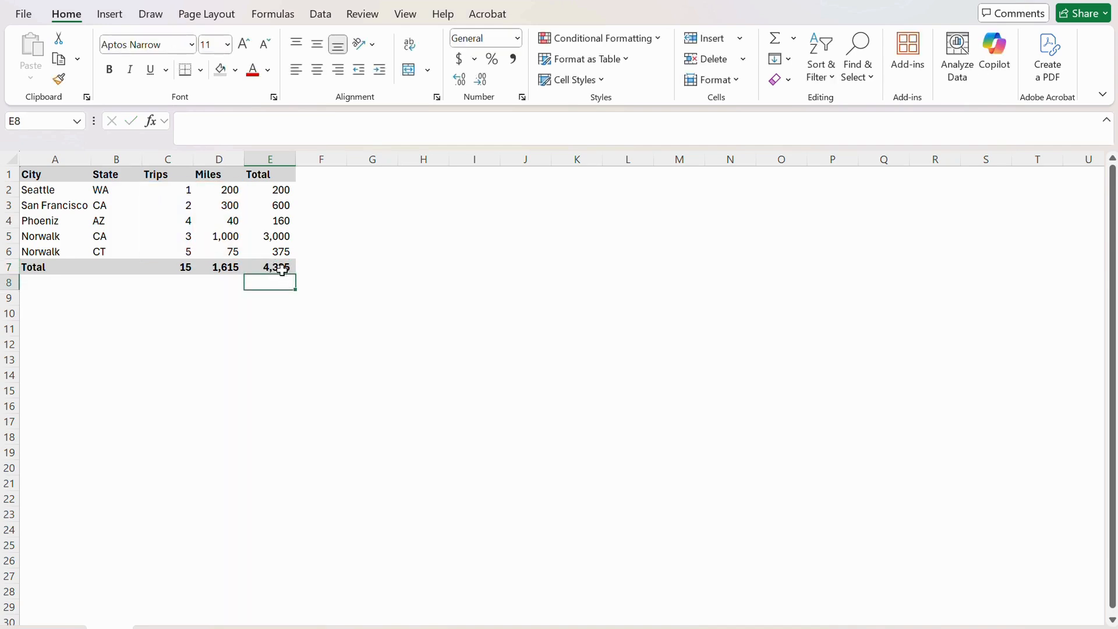
- Check the row totals in E2:E6 against the SUMPRODUCT total in E7
{"action": "left_click_drag", "start_coordinate": [282, 251], "coordinate": [282, 196]}
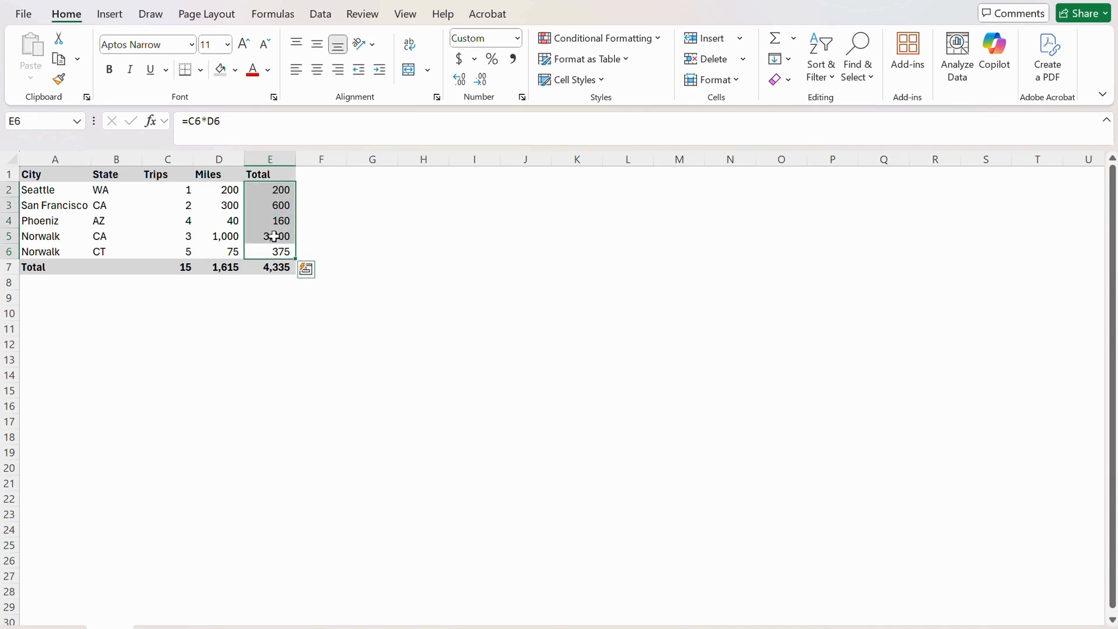
{"action": "left_click", "coordinate": [269, 264]}
{"action": "left_click", "coordinate": [268, 334]}
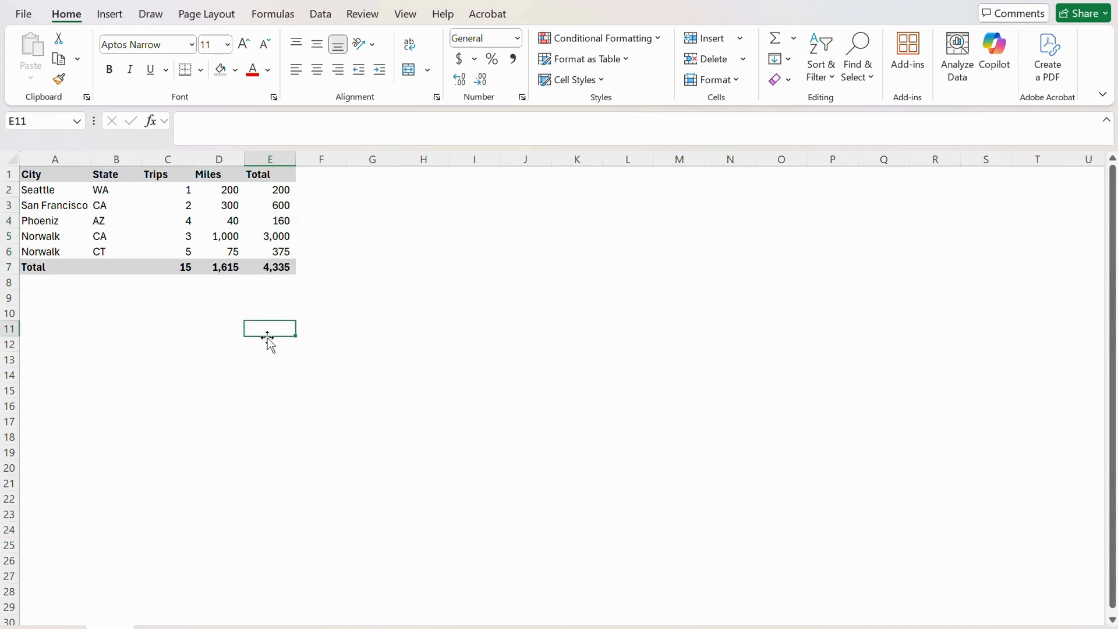